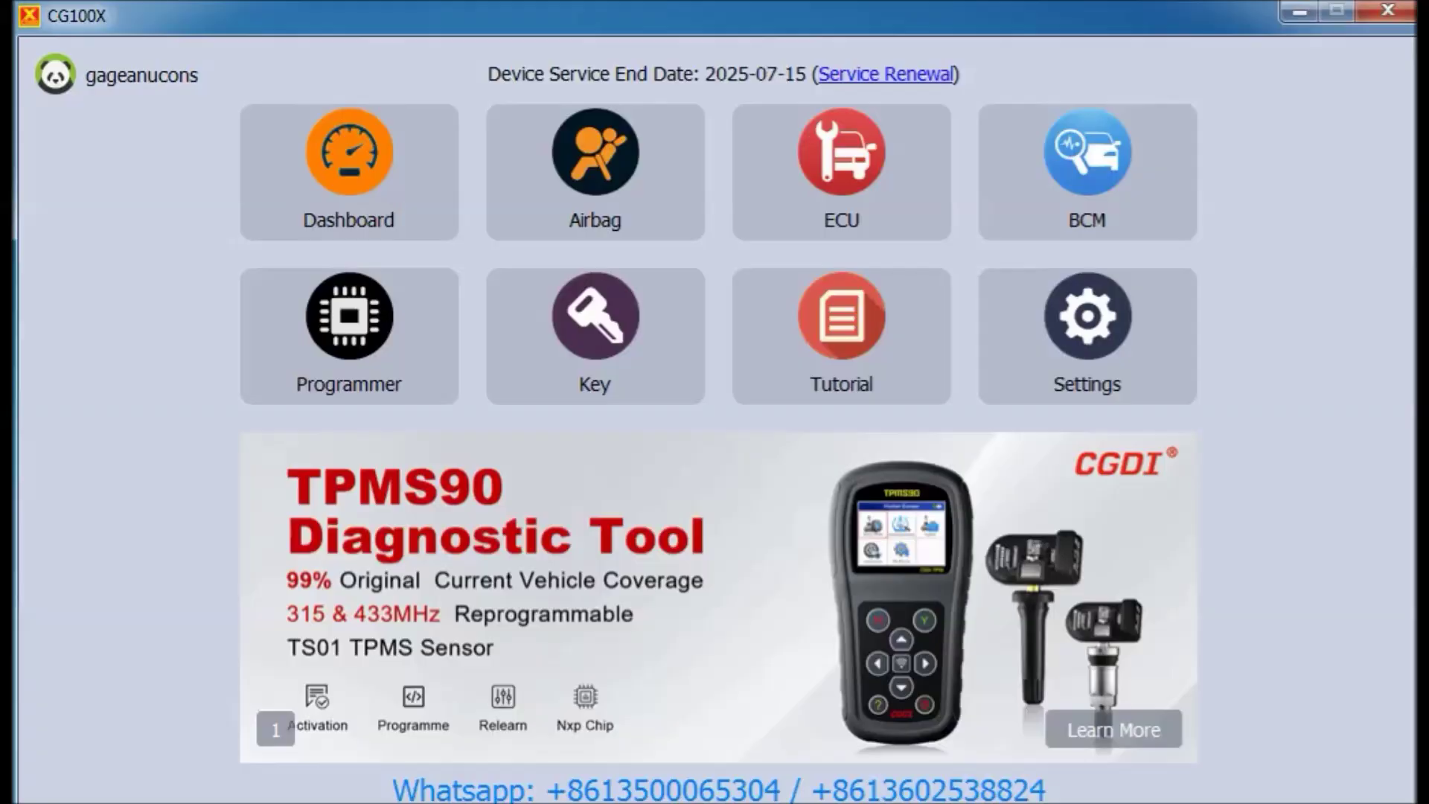
# - Find the Renesas RH850 chip R7F701064 in the Programmer function and open its read/write page
pyautogui.click(402, 367)
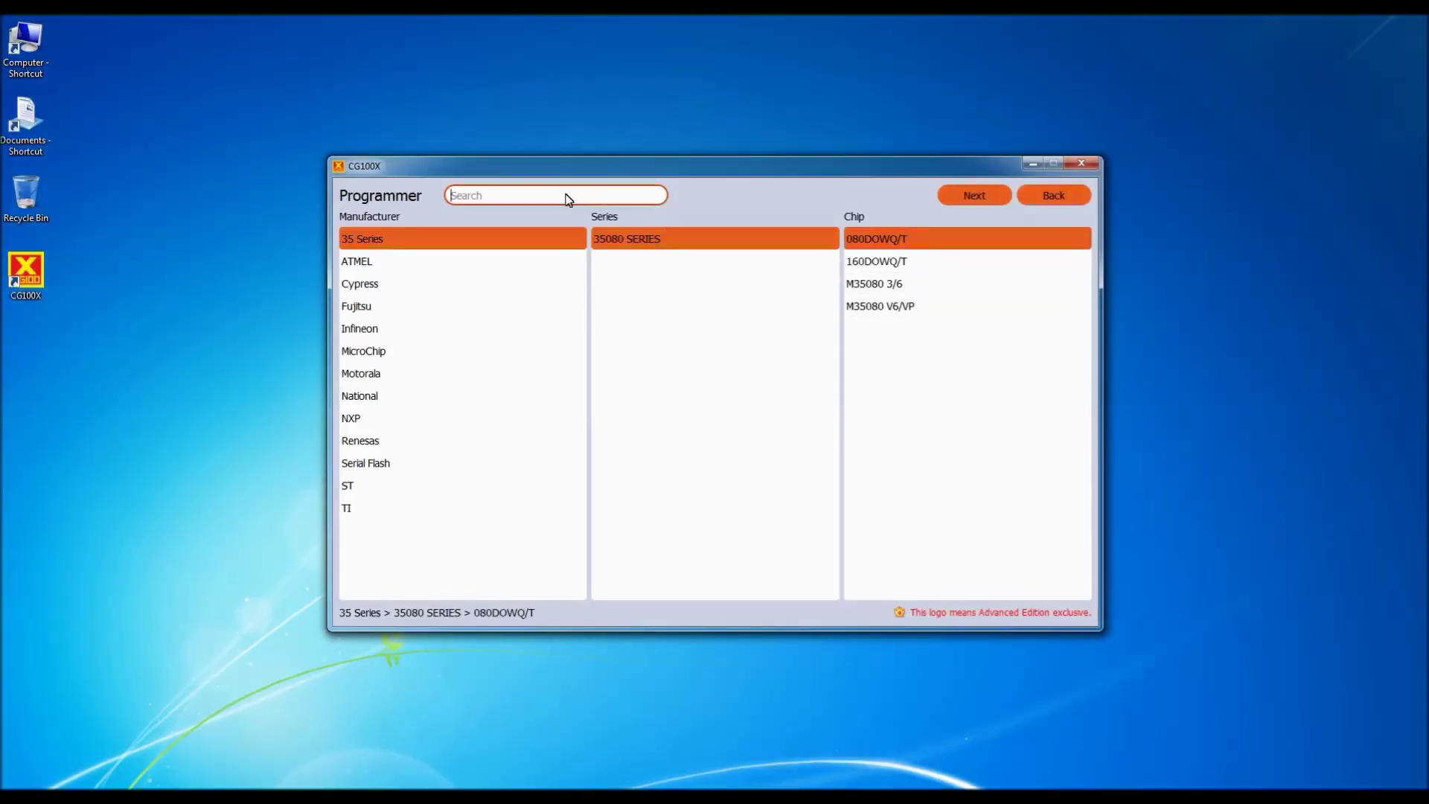
pyautogui.write('R7')
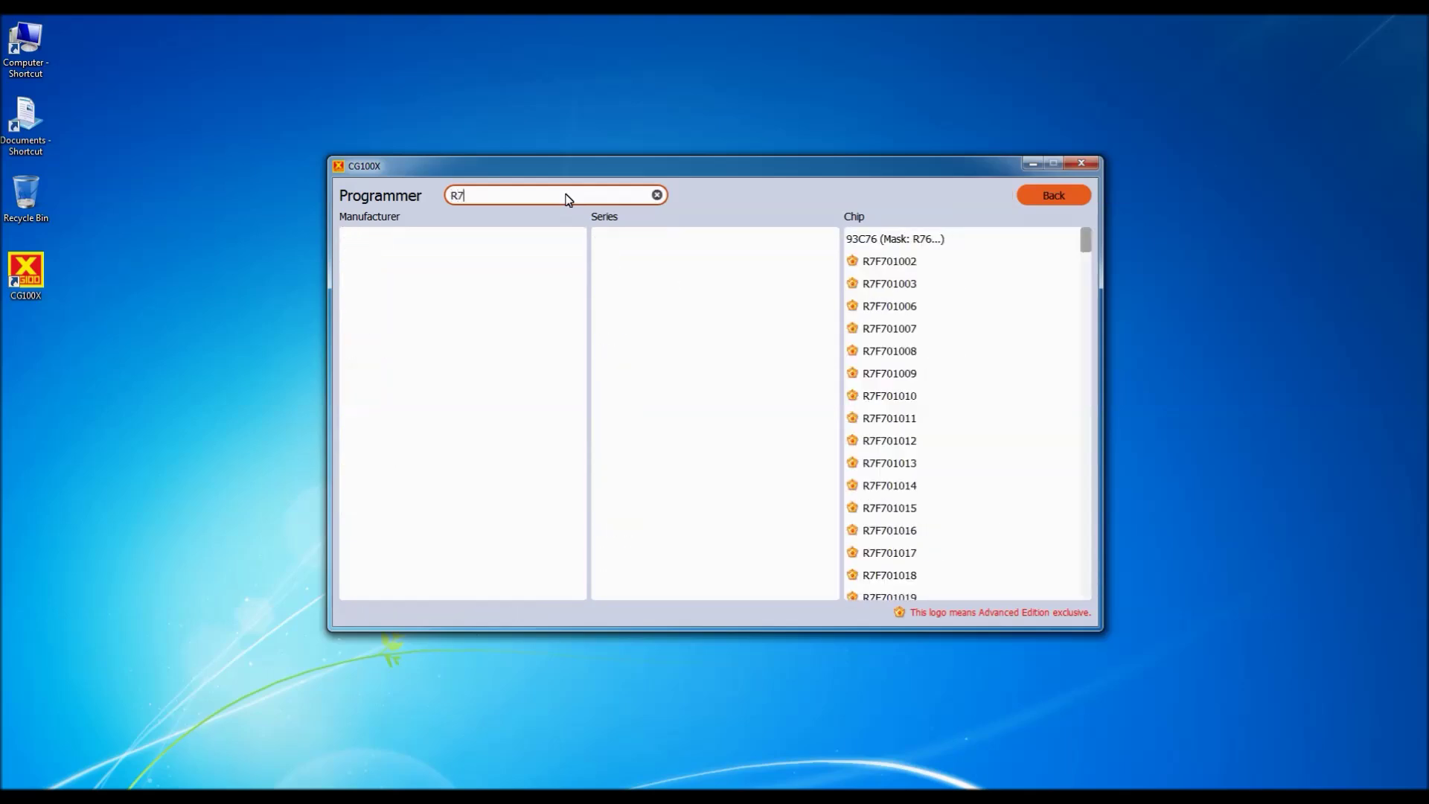
pyautogui.write('F701064')
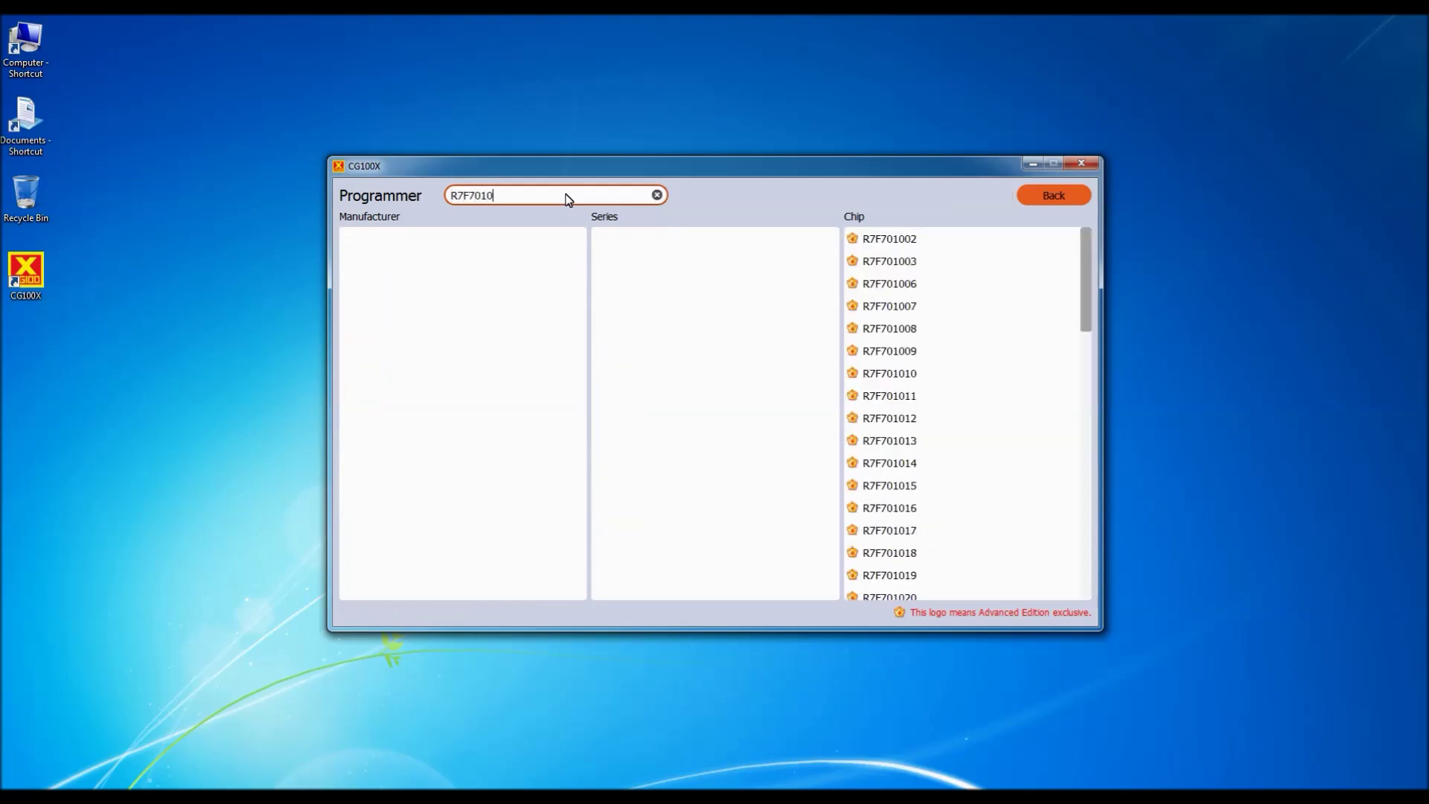
pyautogui.click(871, 249)
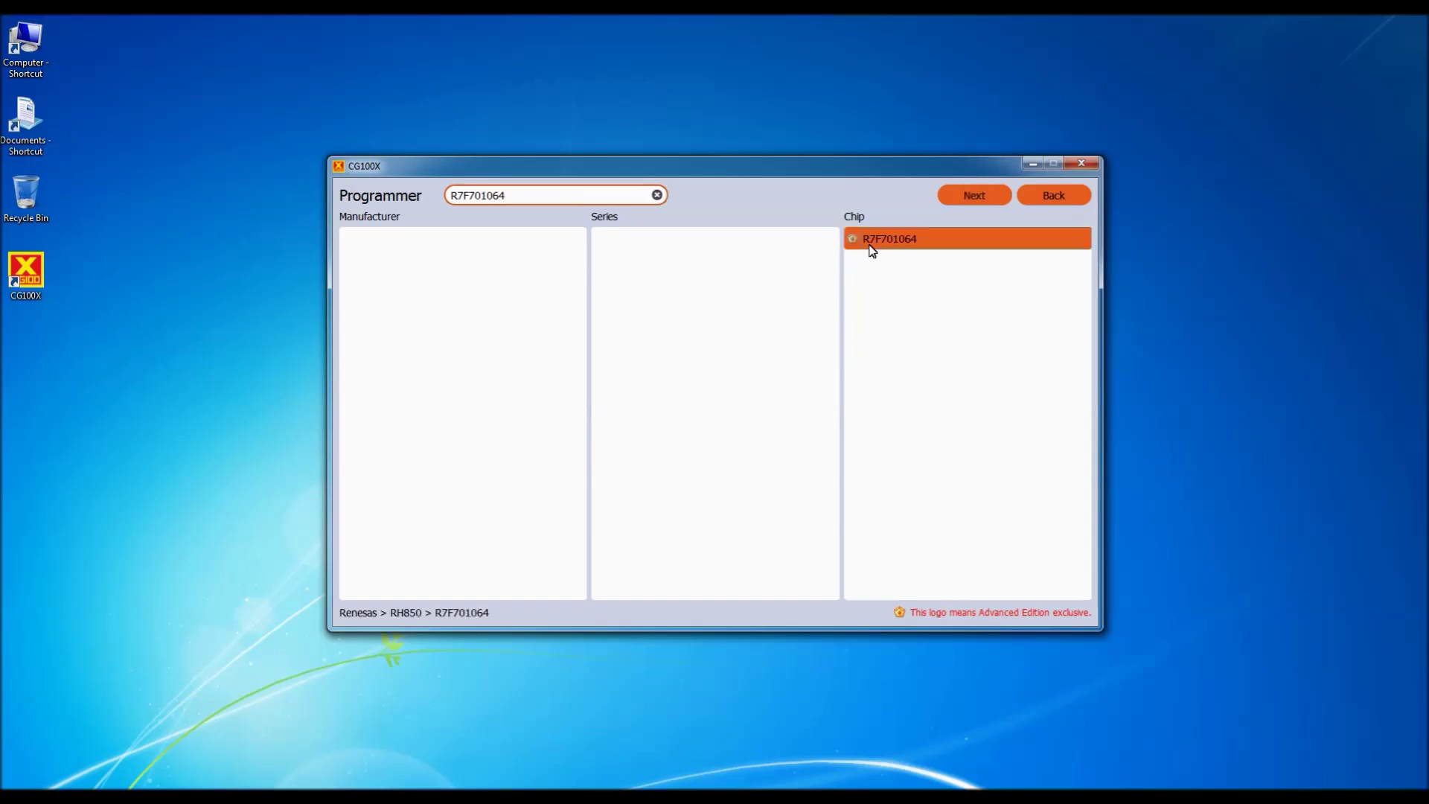
pyautogui.click(969, 196)
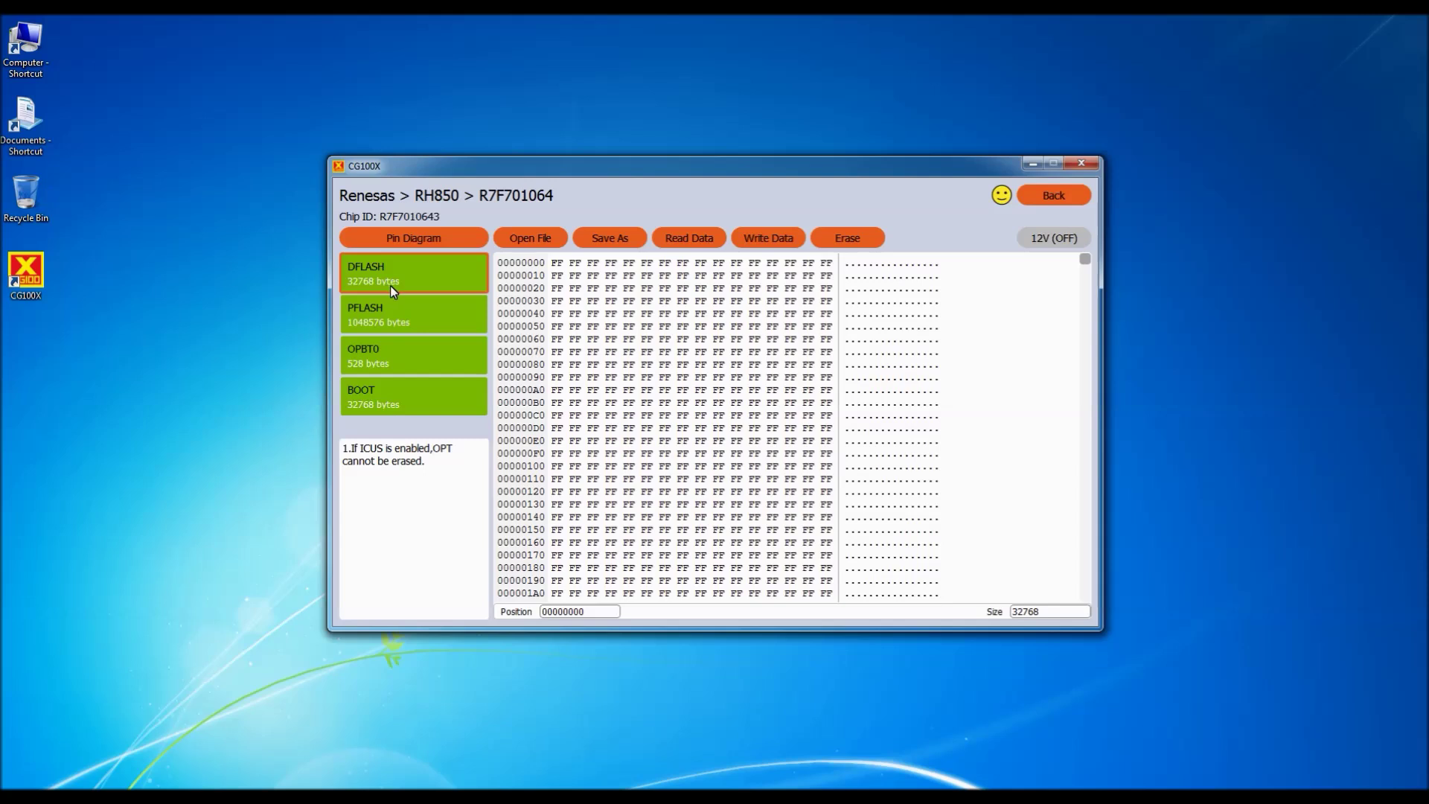
# - Read the chip's DFLASH data and save it to the desktop as a bin file under the suggested name
pyautogui.click(689, 239)
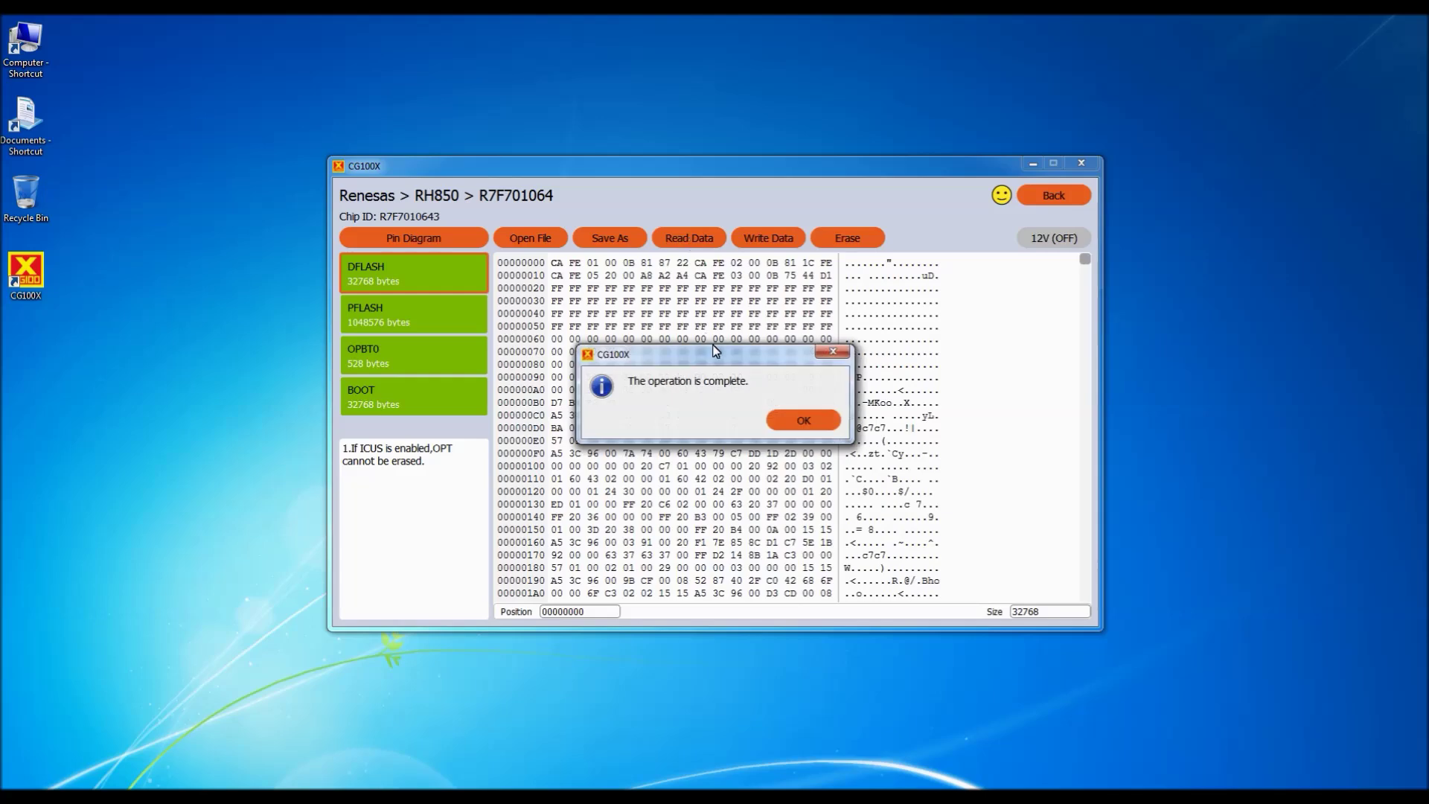
pyautogui.click(807, 420)
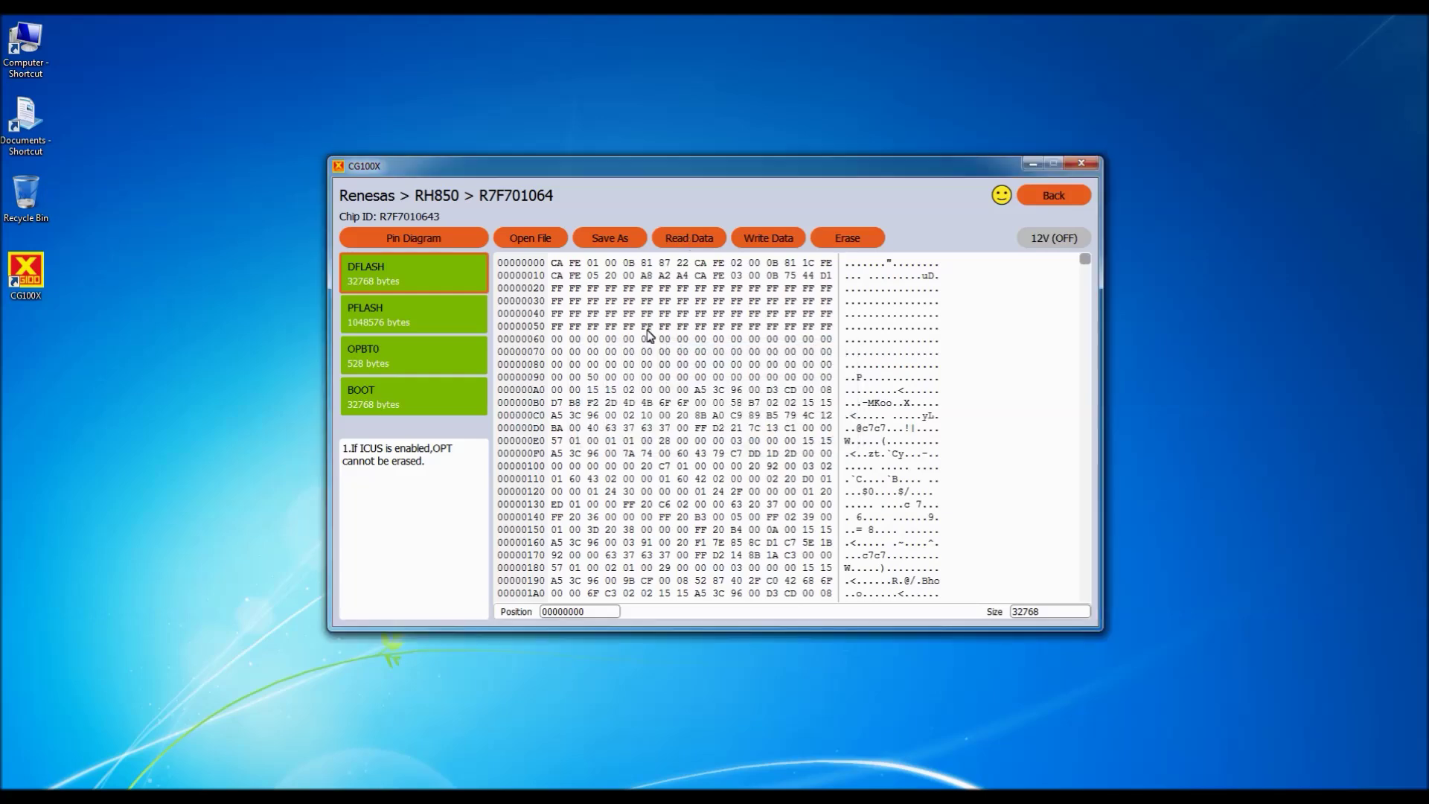
pyautogui.click(611, 239)
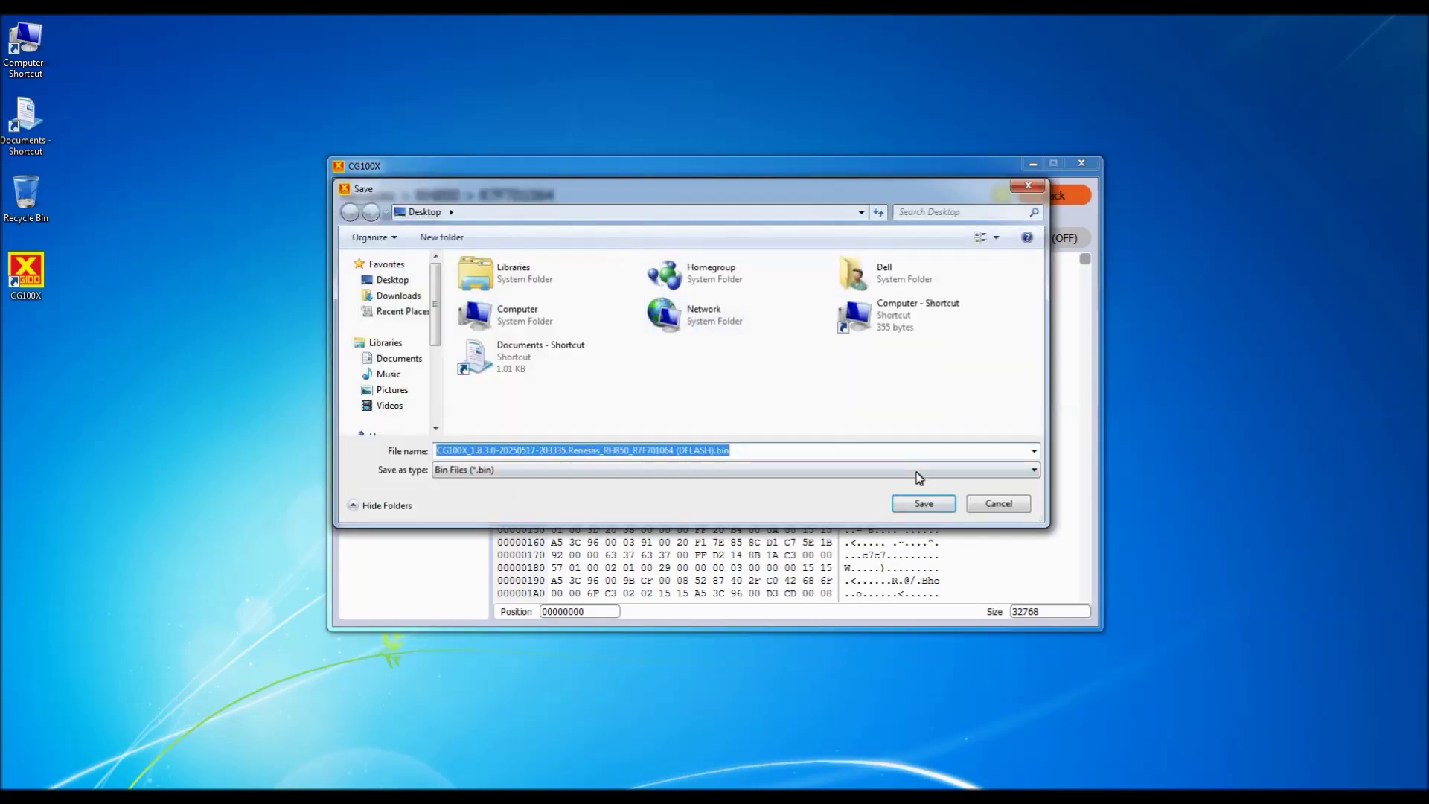
pyautogui.click(923, 504)
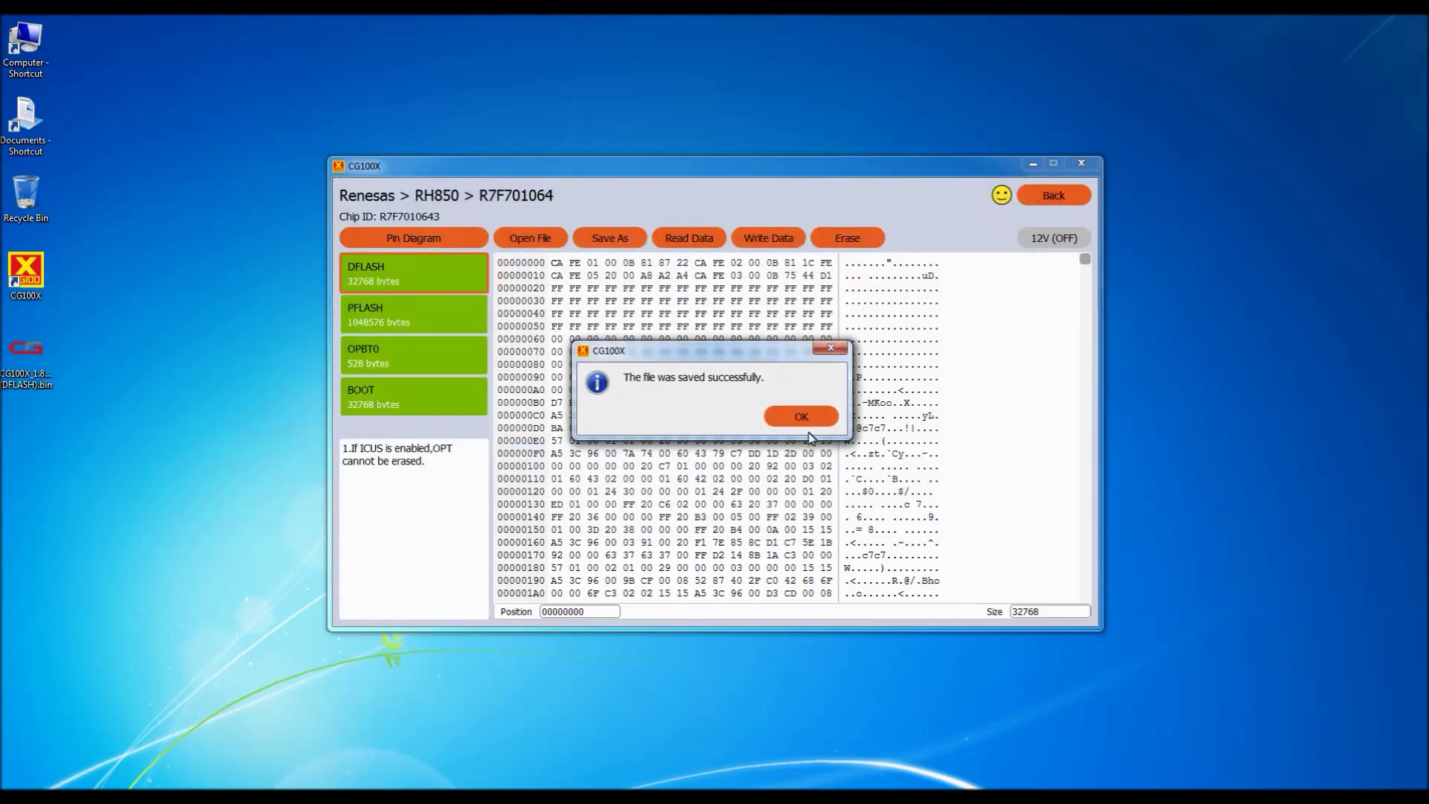
pyautogui.click(808, 425)
# - Read the chip's PFLASH data and save it to the desktop as a bin file under the suggested name
pyautogui.click(391, 321)
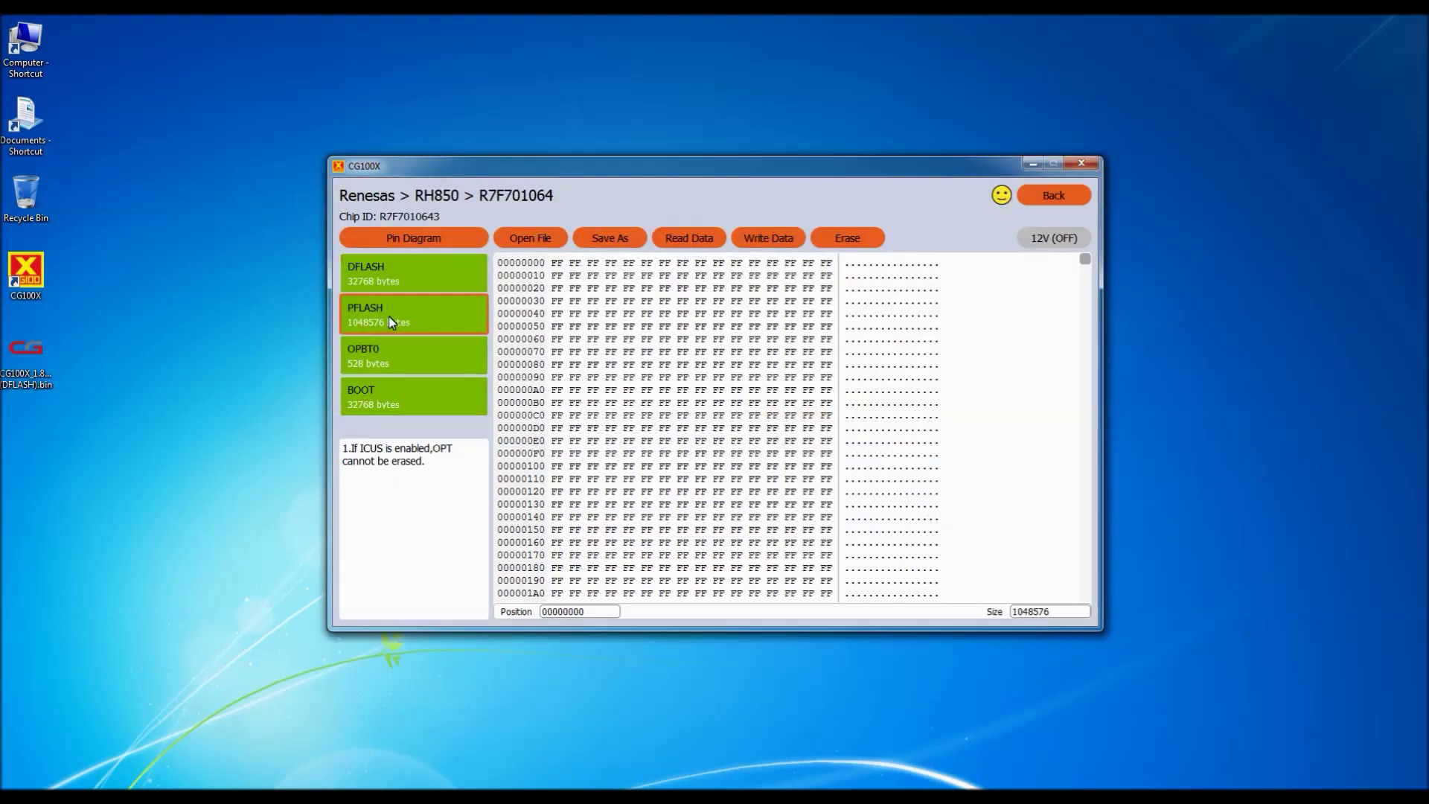
pyautogui.click(672, 240)
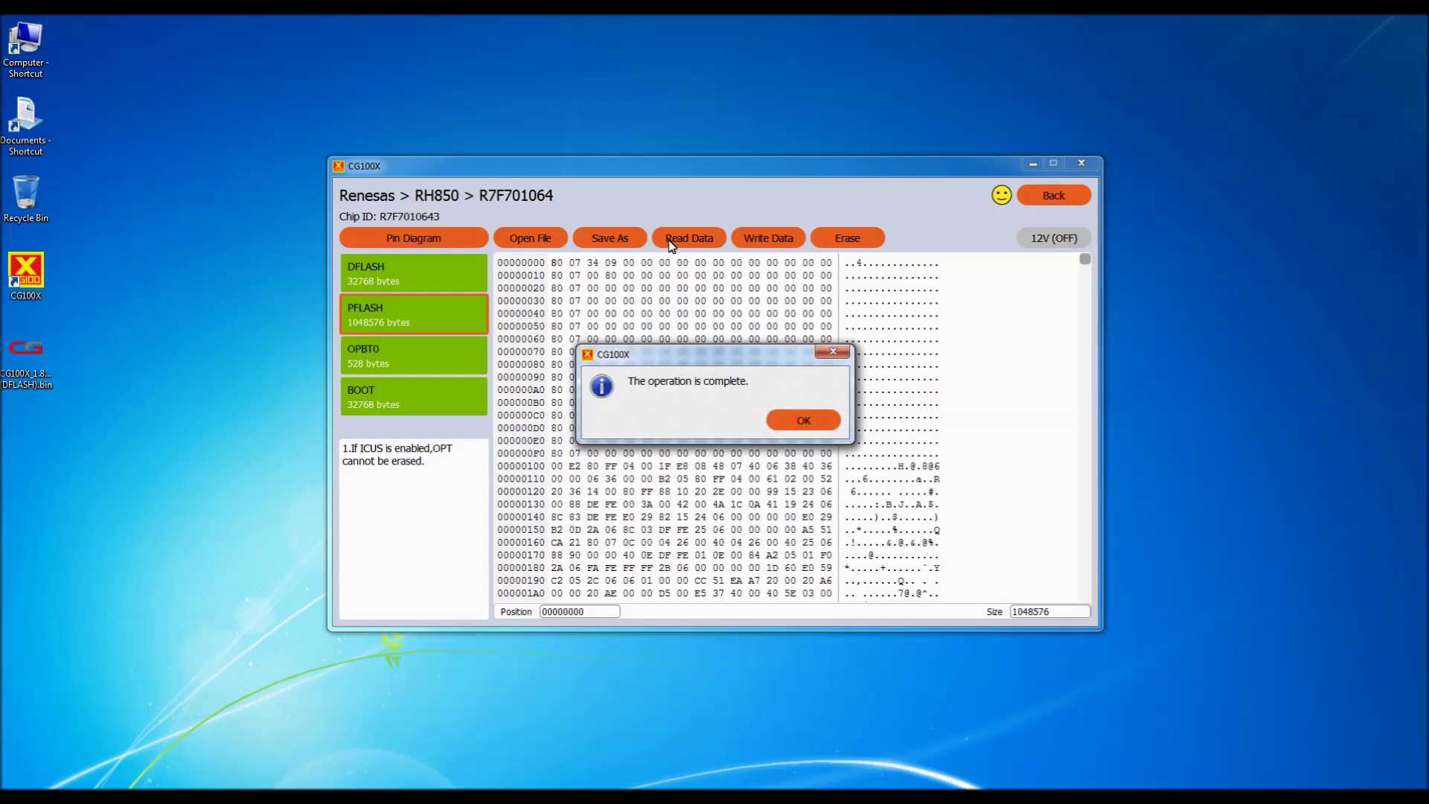
pyautogui.click(803, 420)
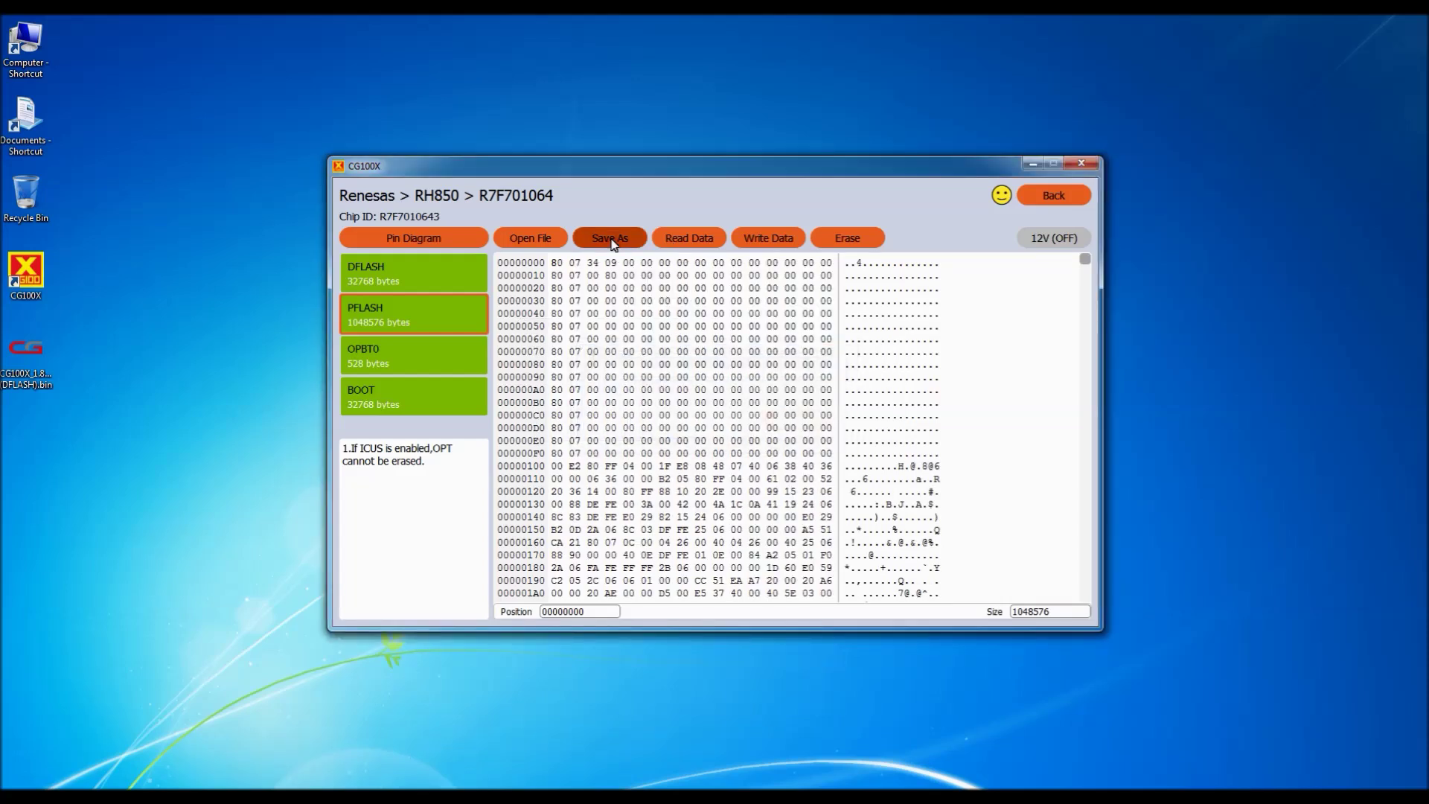
pyautogui.click(611, 237)
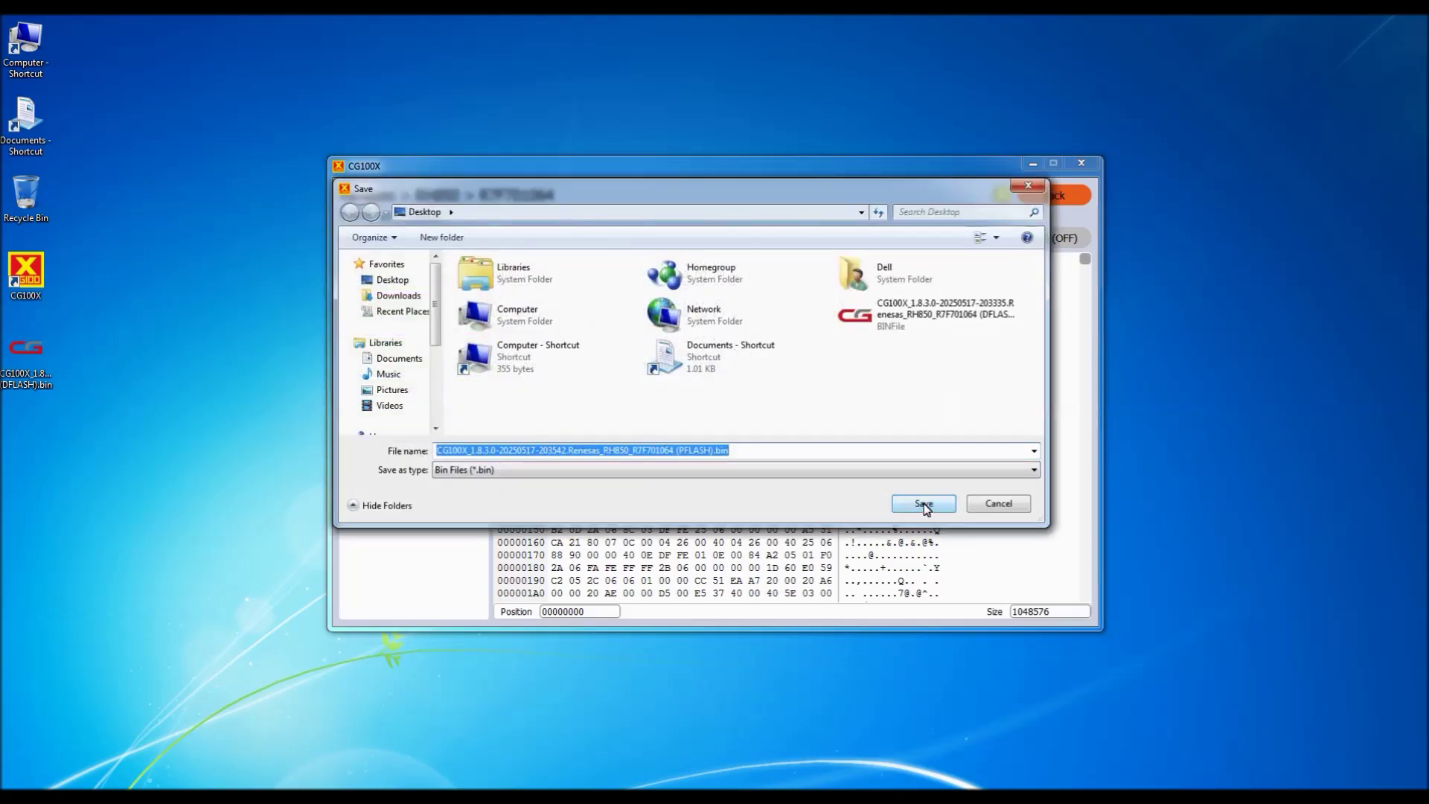
pyautogui.click(927, 509)
pyautogui.click(792, 419)
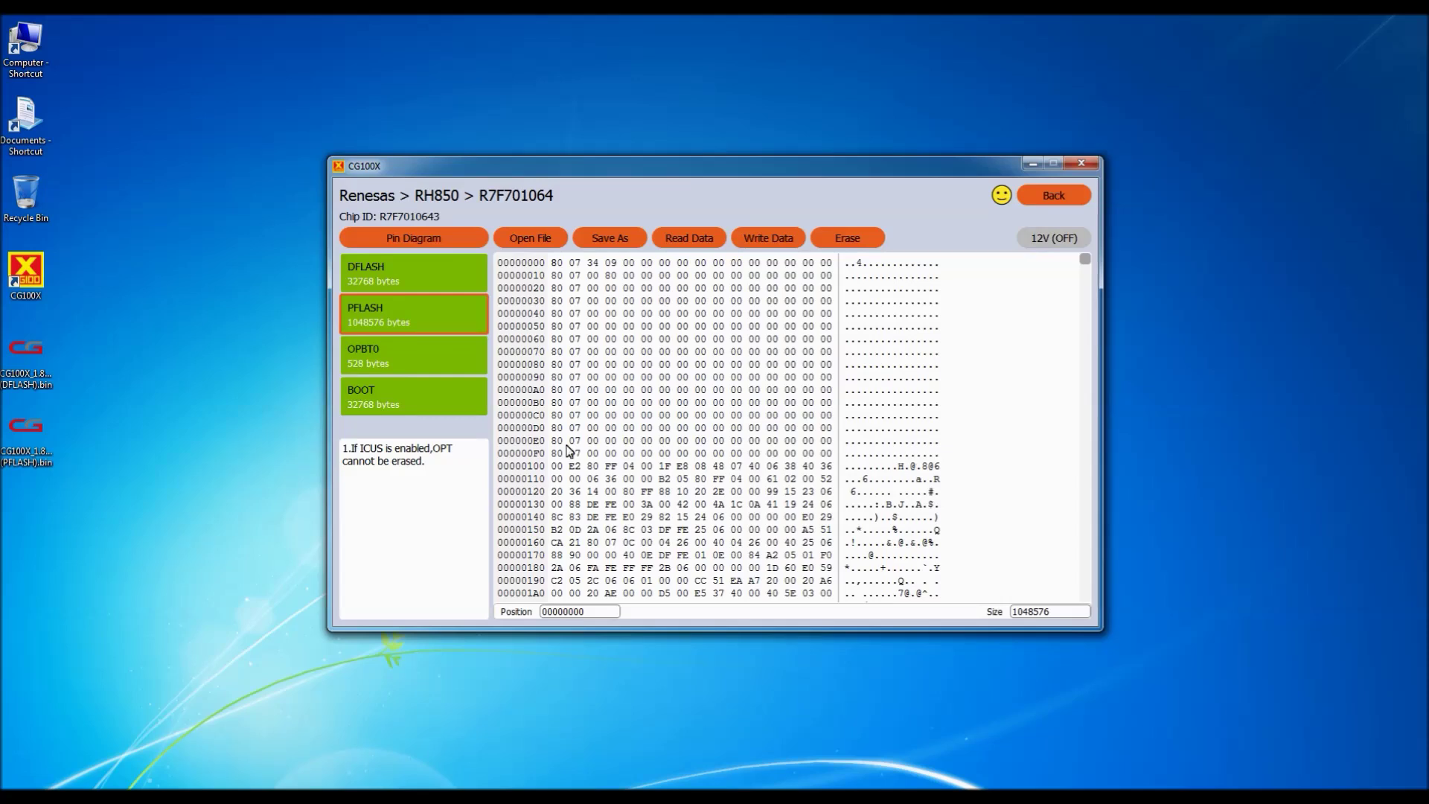
# - Read the chip's OPBT0 data and save it to the desktop as a bin file under the suggested name
pyautogui.click(444, 354)
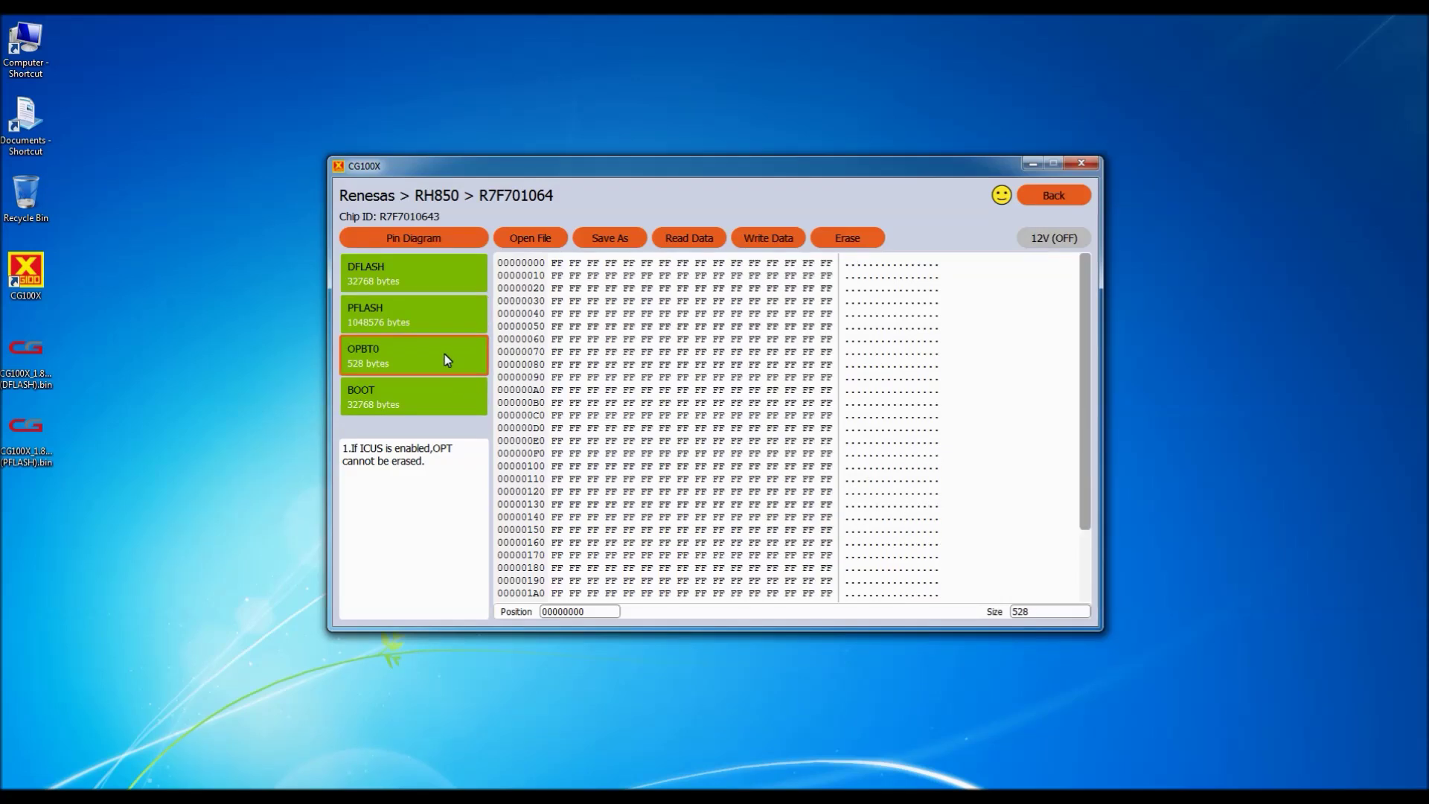
pyautogui.click(696, 246)
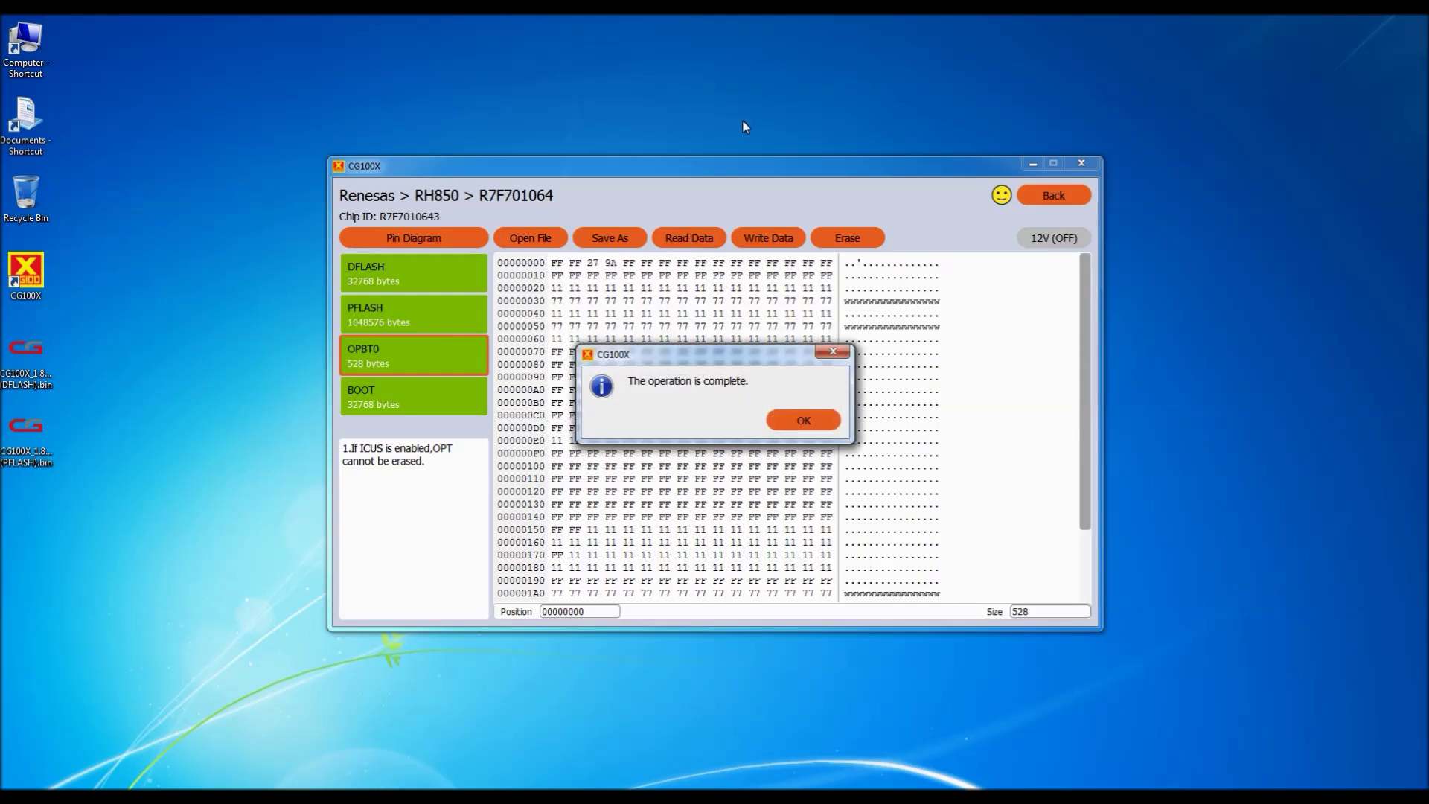
pyautogui.click(828, 430)
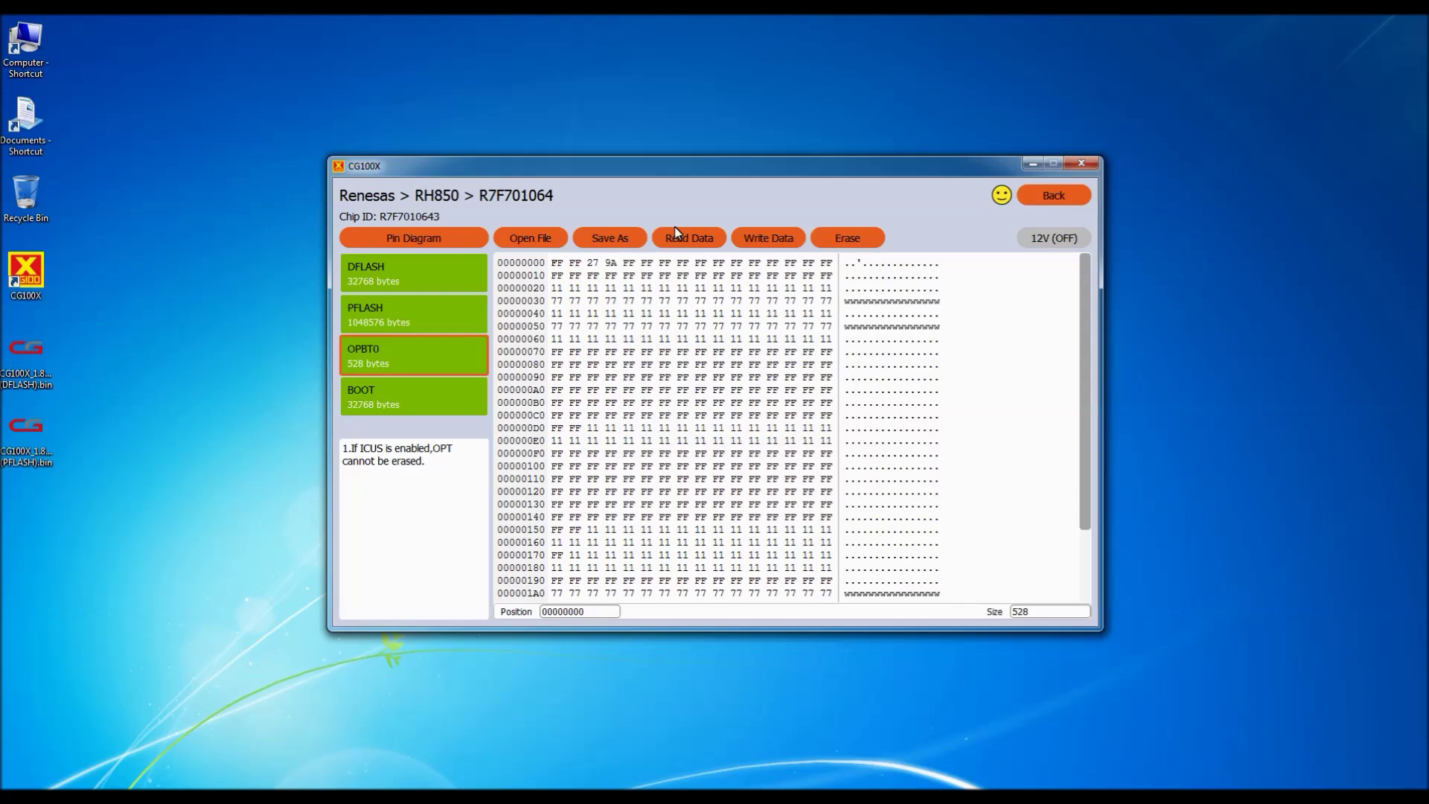
pyautogui.click(624, 240)
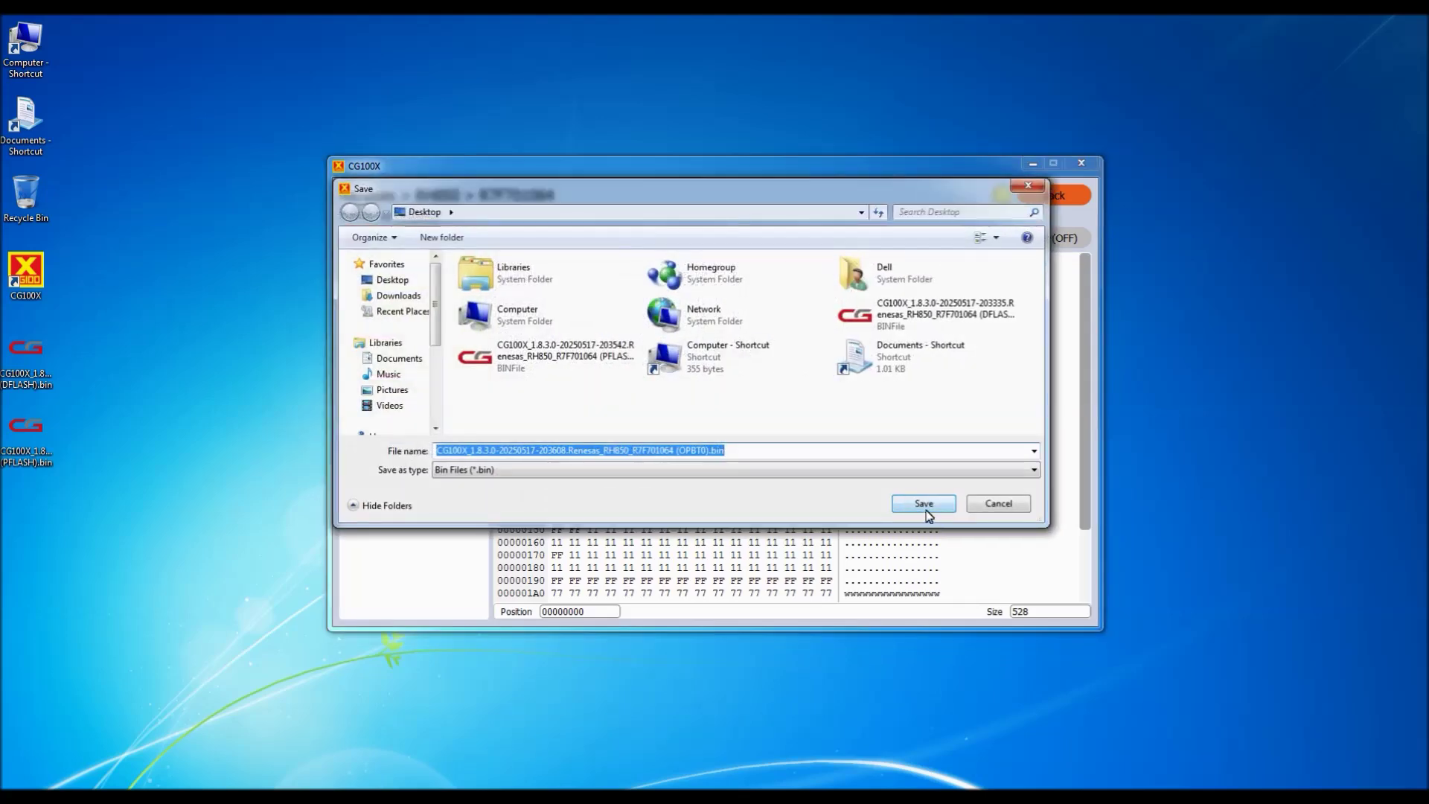
pyautogui.click(923, 506)
pyautogui.click(811, 420)
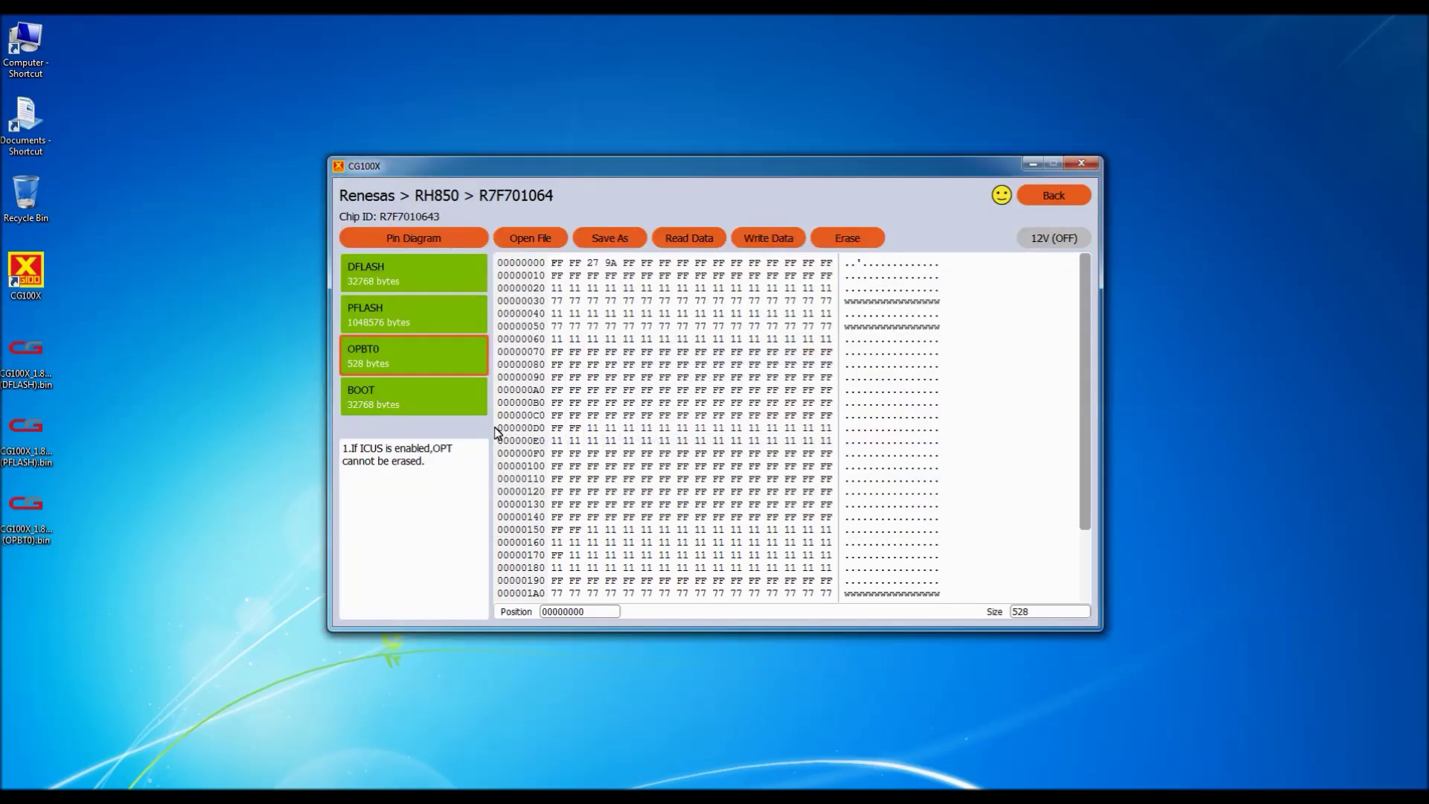
# - Read the chip's BOOT data and save it to the desktop as a bin file under the suggested name
pyautogui.click(461, 410)
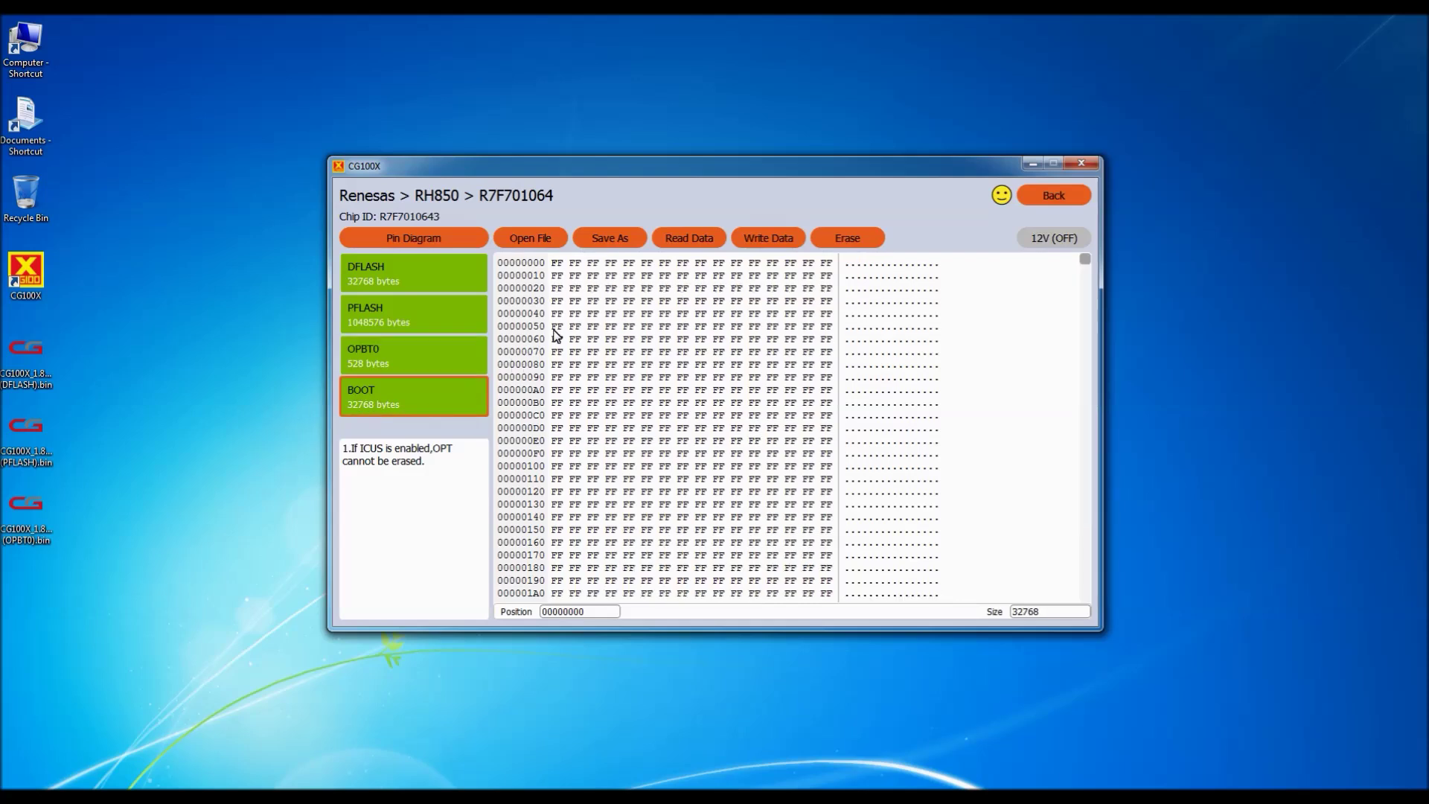
pyautogui.click(681, 239)
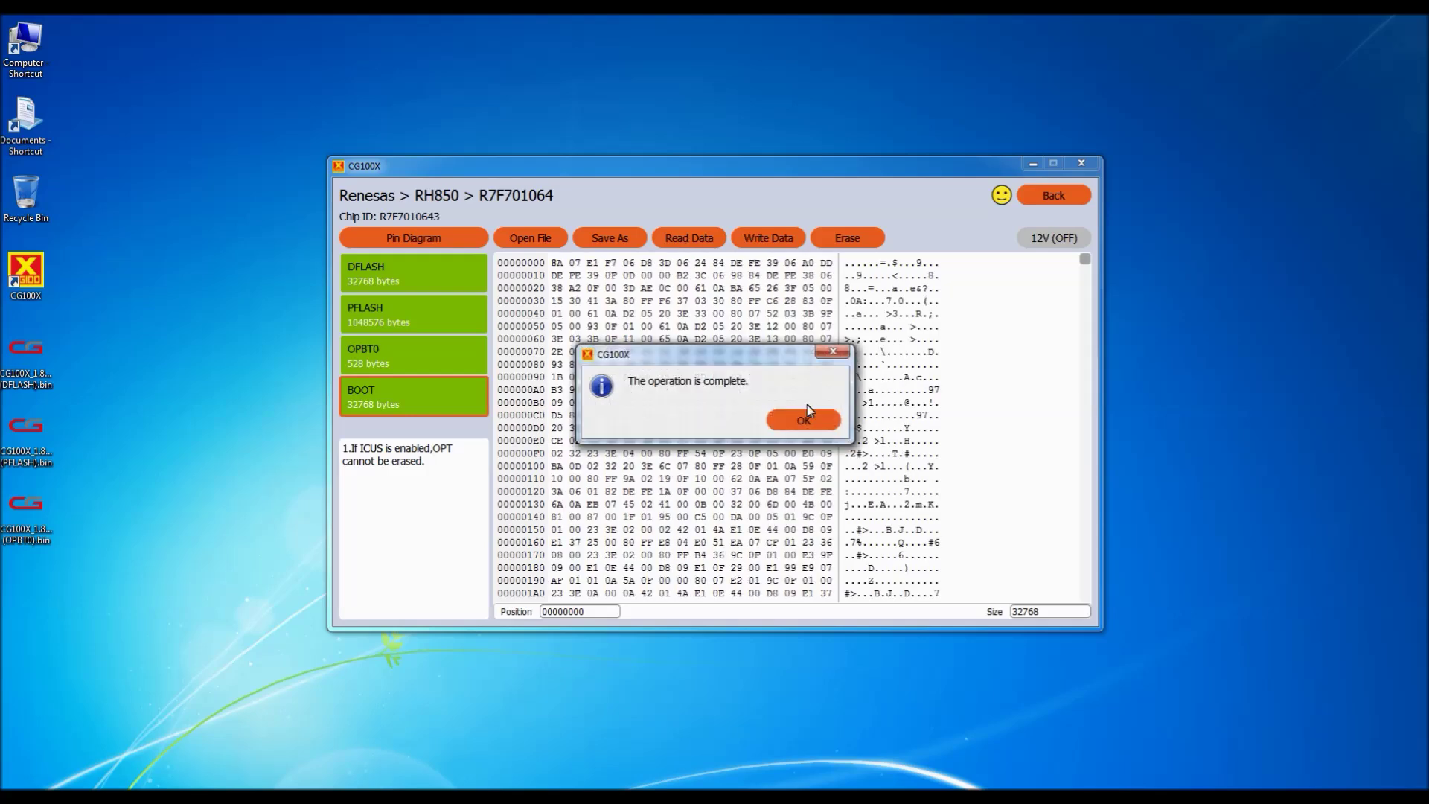
pyautogui.click(802, 420)
pyautogui.click(599, 237)
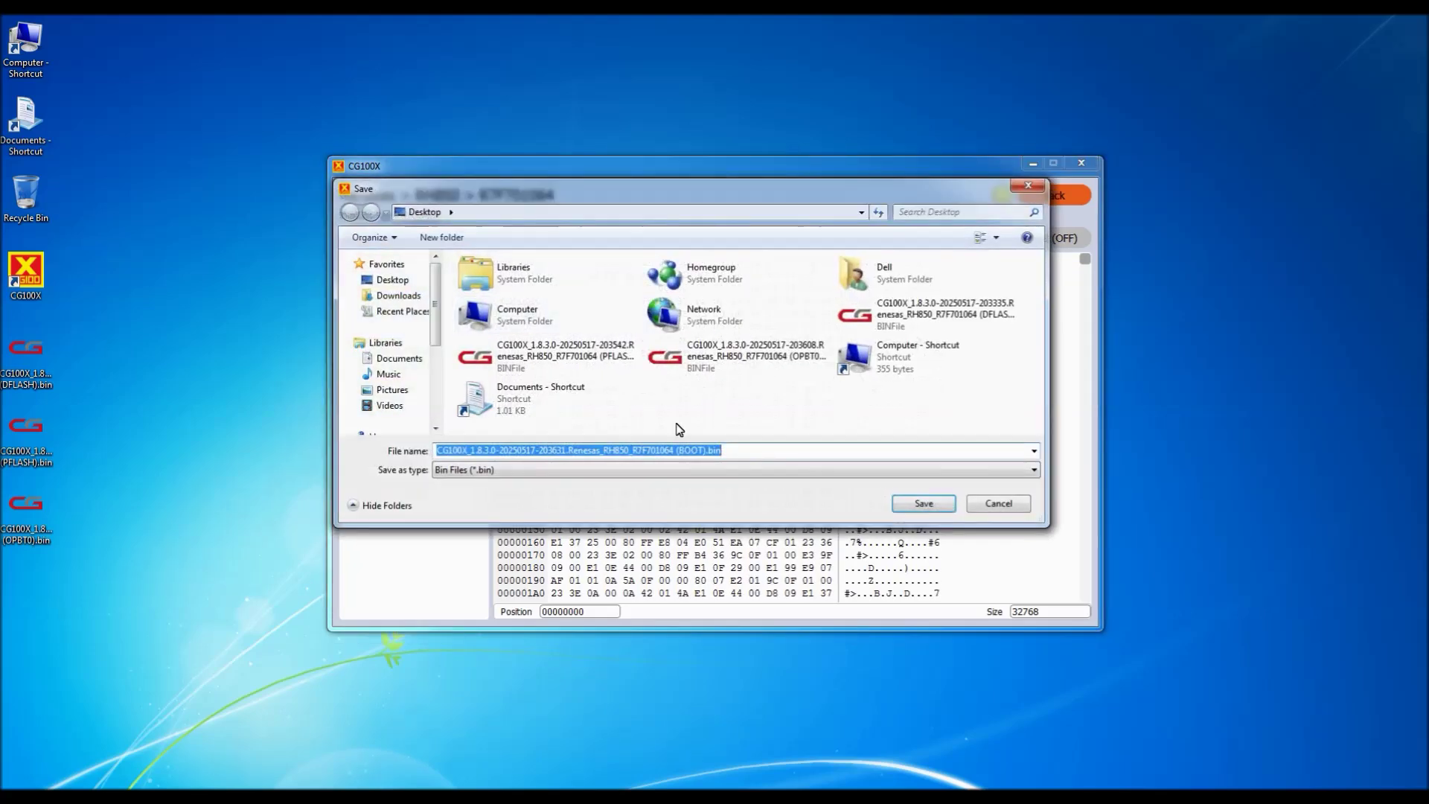
pyautogui.click(911, 504)
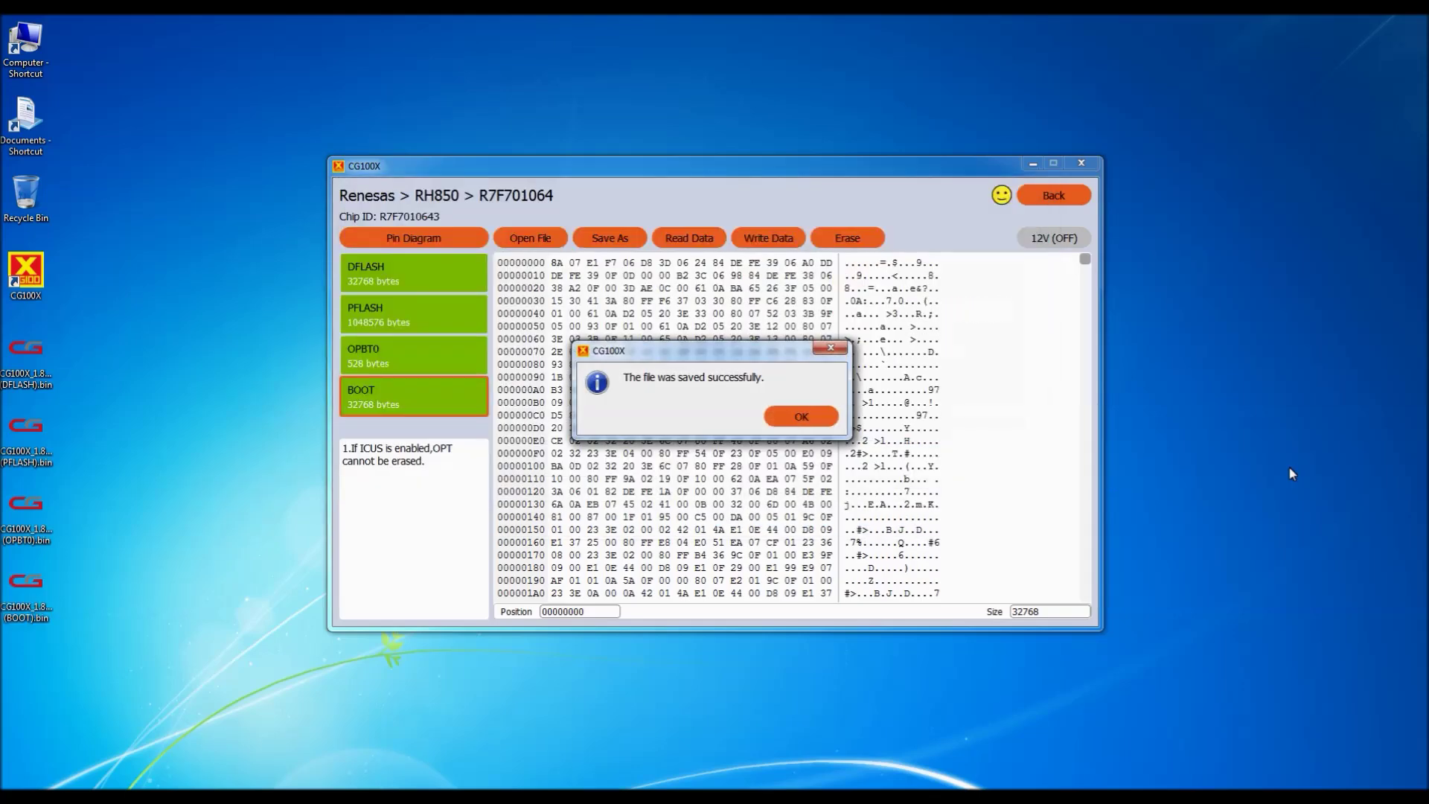
pyautogui.click(801, 416)
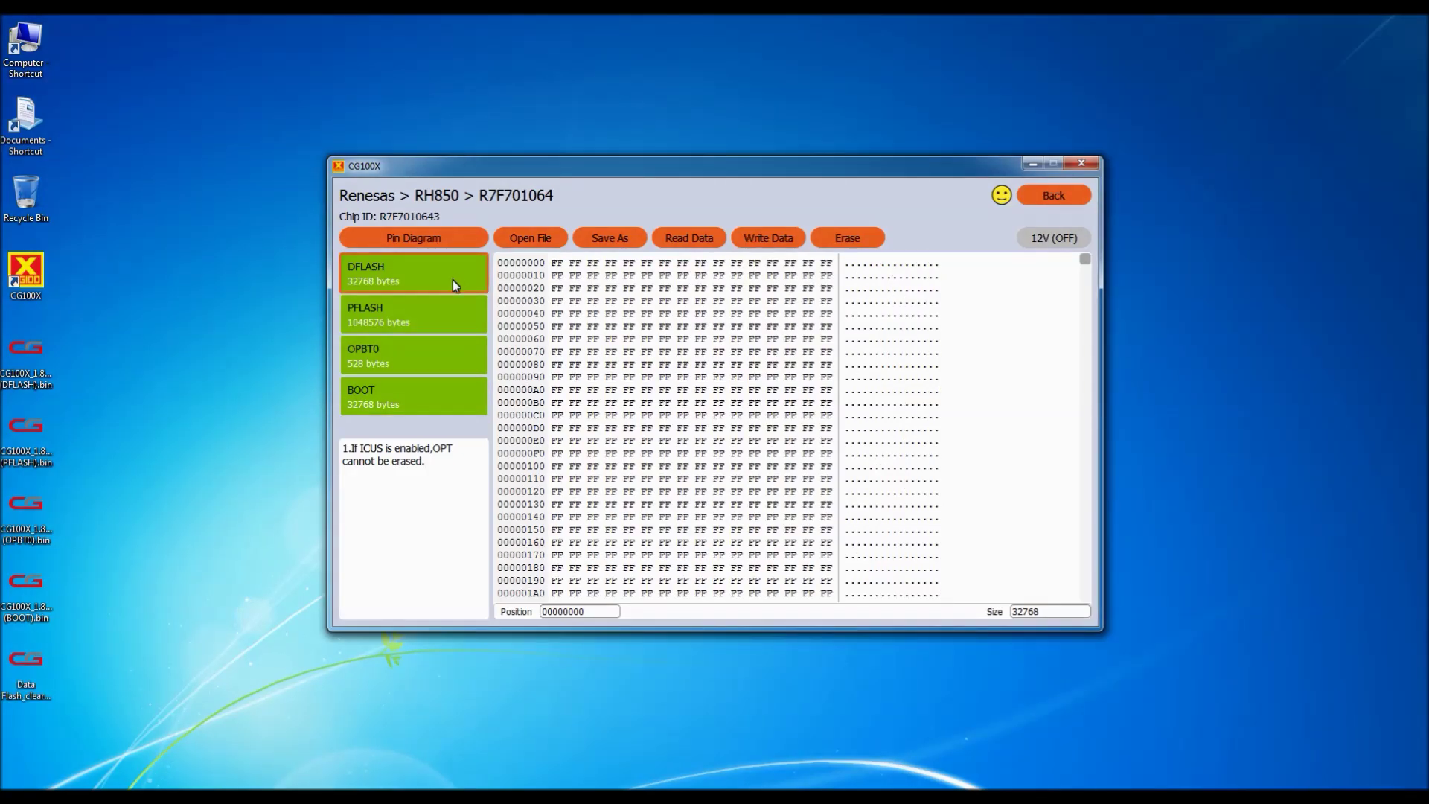
# - Load the file "Data Flash_cleared_Automotive Electronics Services.bin" from the desktop into the DFLASH area
pyautogui.click(523, 235)
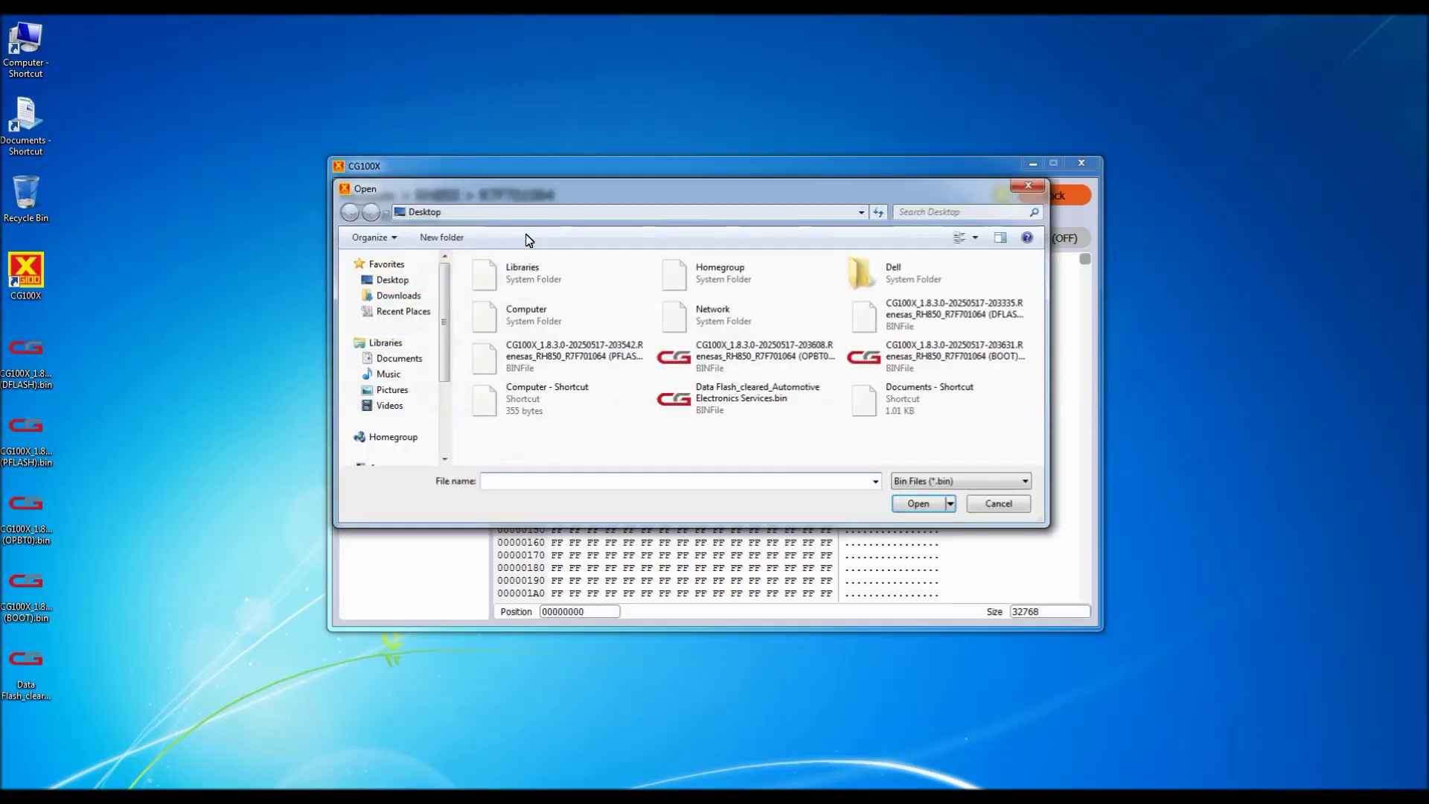
pyautogui.click(707, 400)
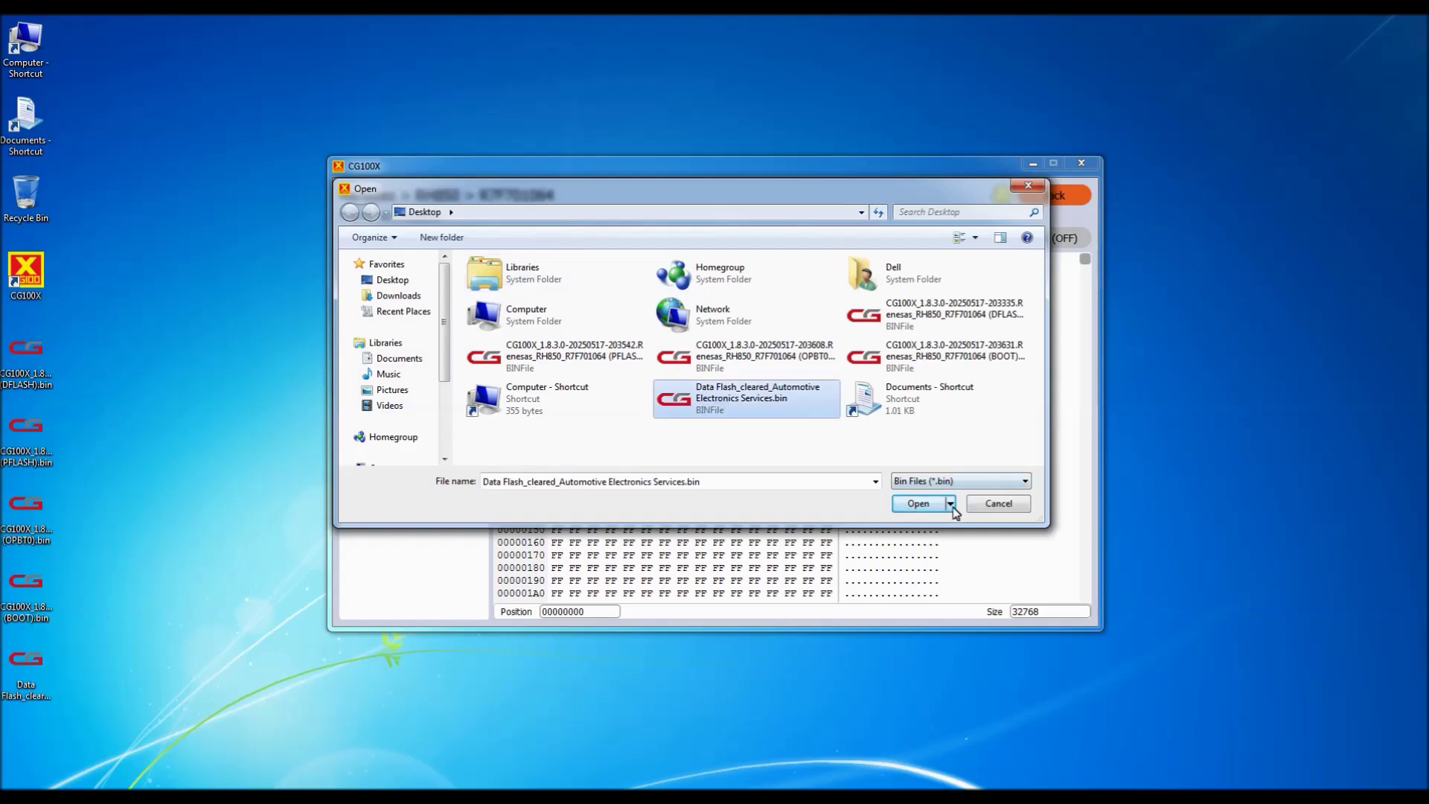
pyautogui.click(929, 505)
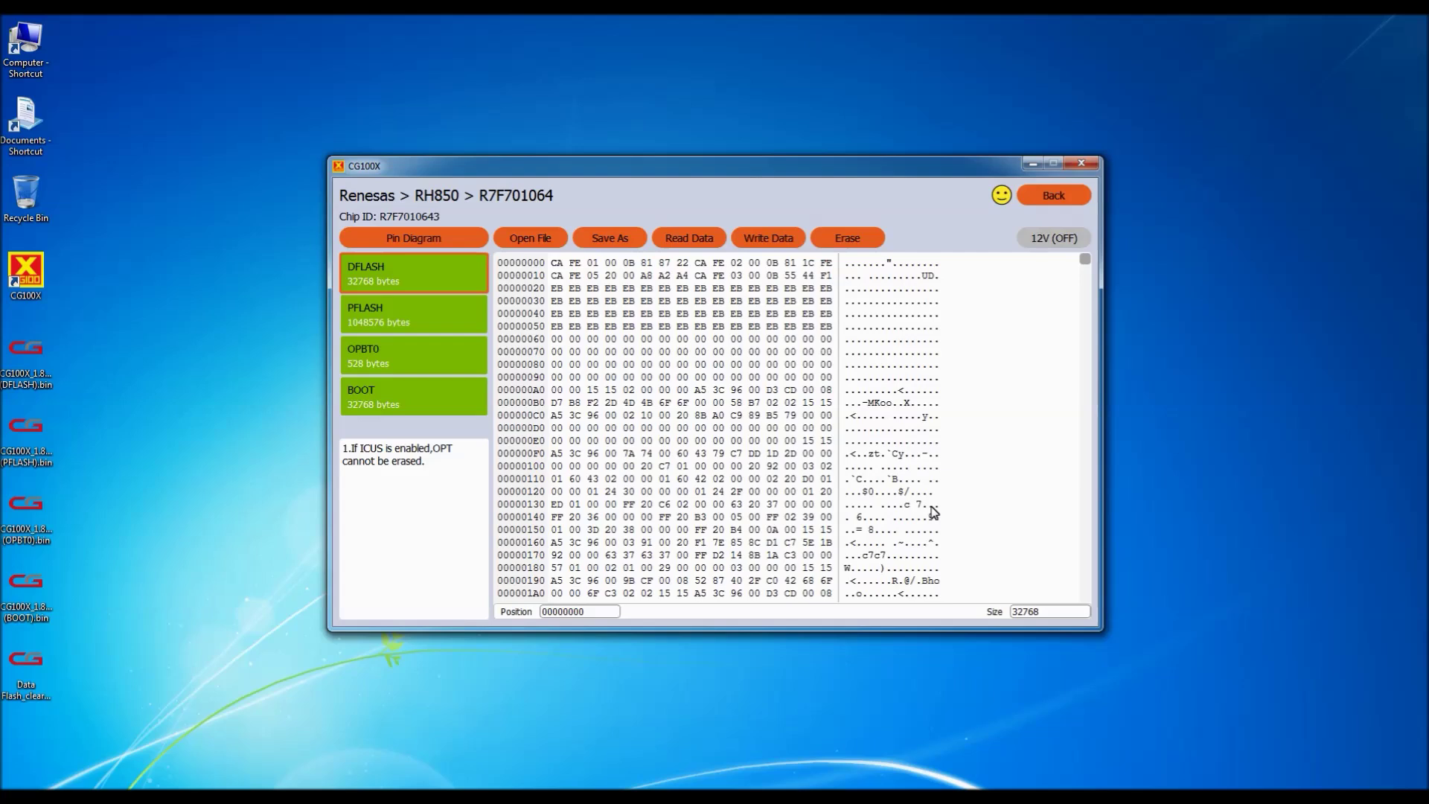
# - Write the loaded cleared data to the chip's DFLASH, overwriting the original data
pyautogui.click(758, 242)
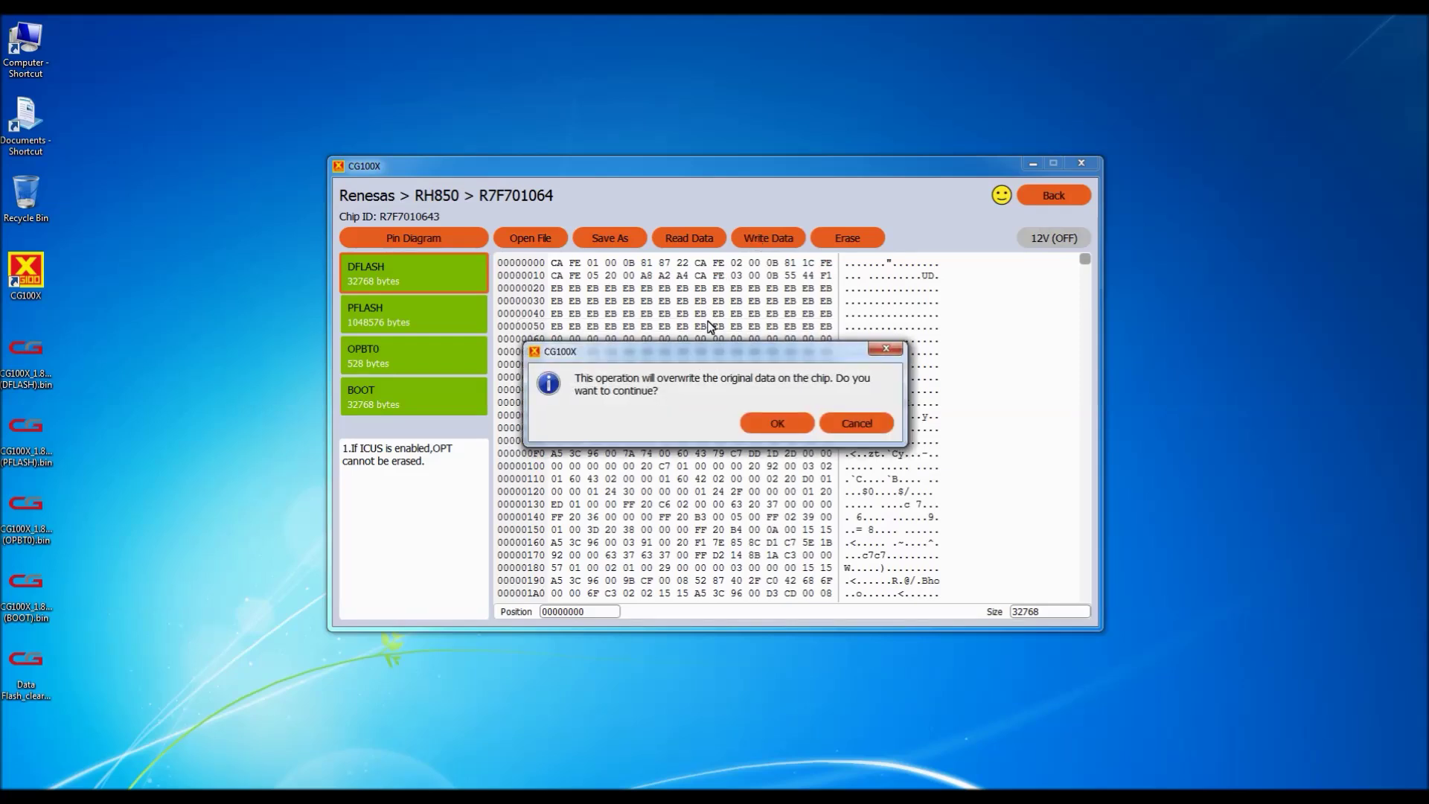
pyautogui.click(777, 424)
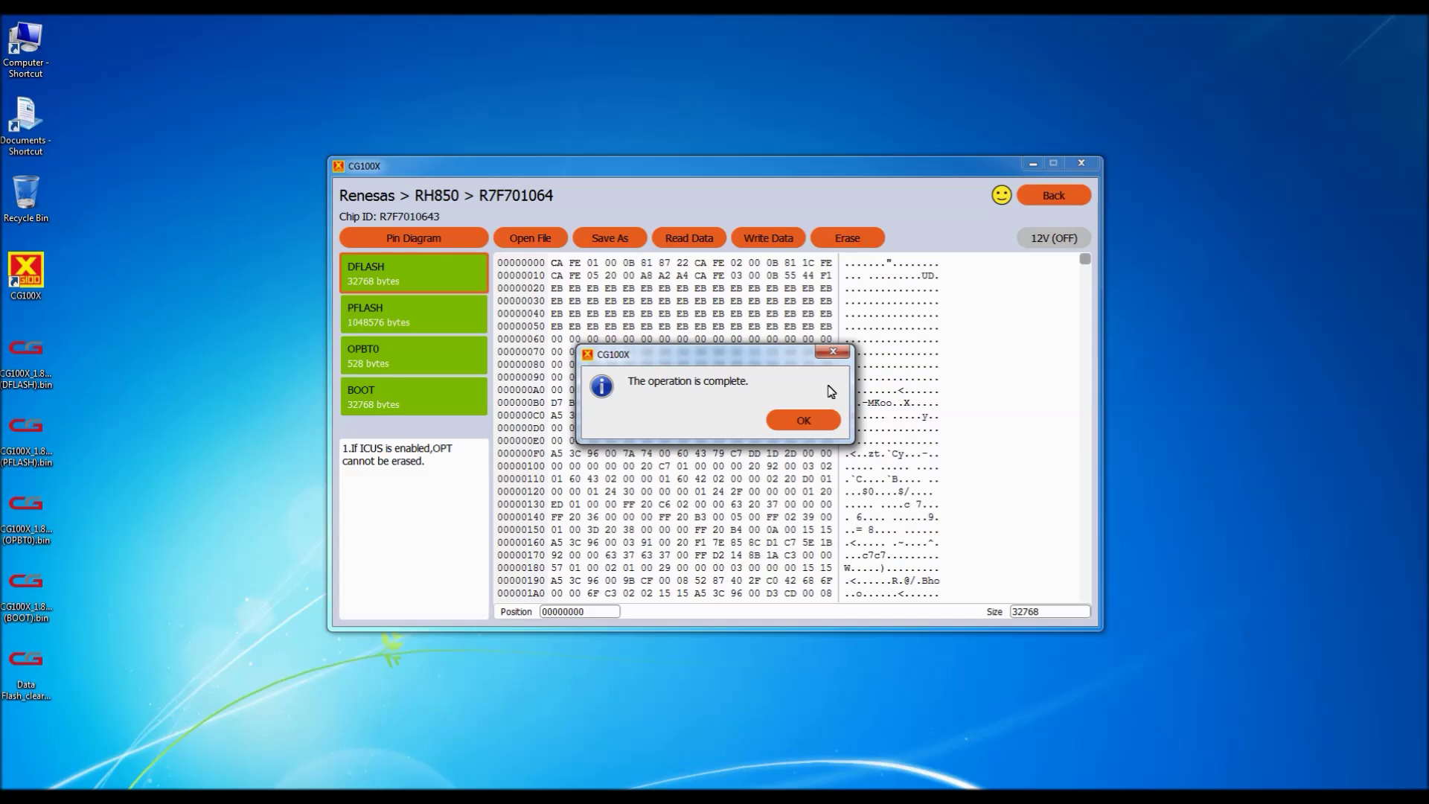
pyautogui.click(829, 354)
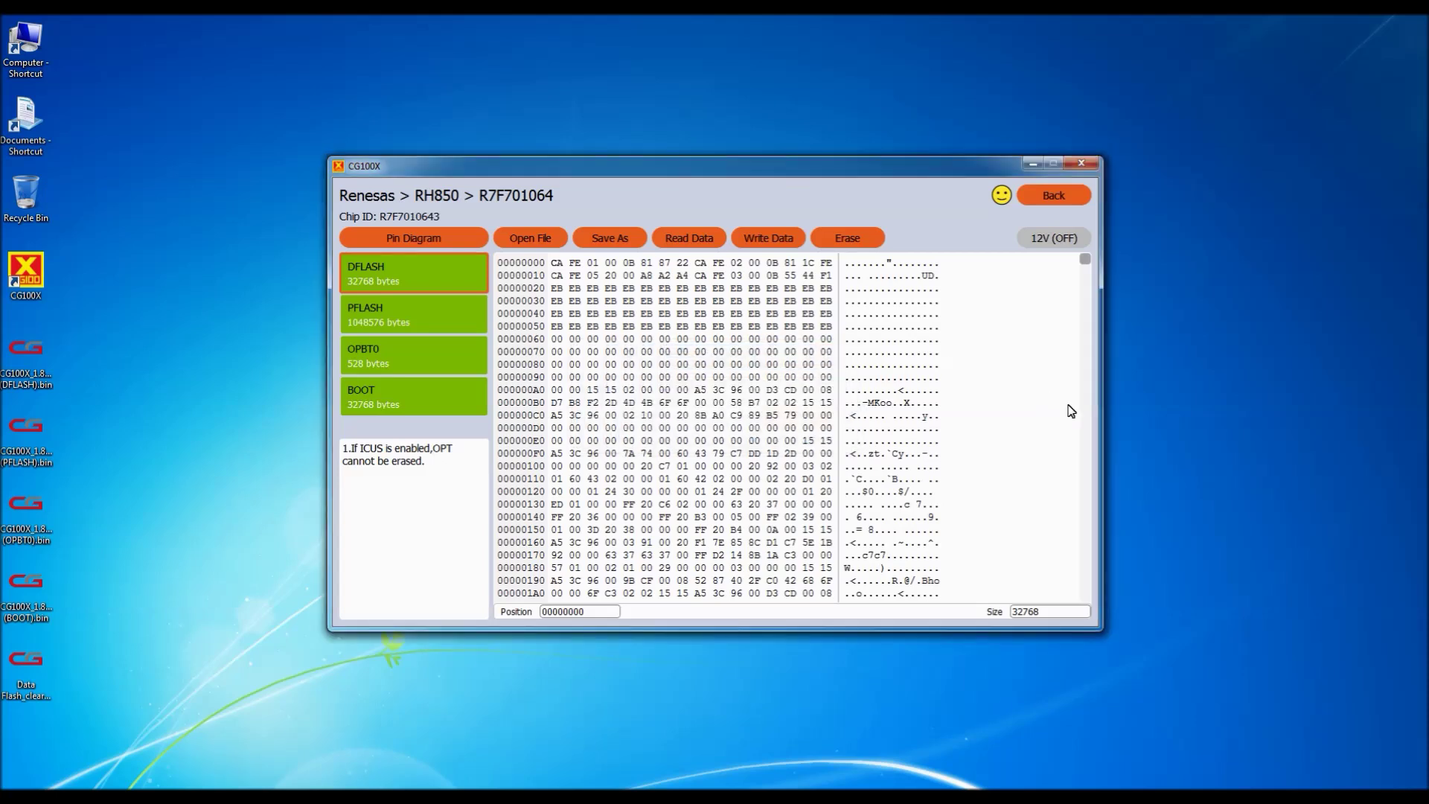